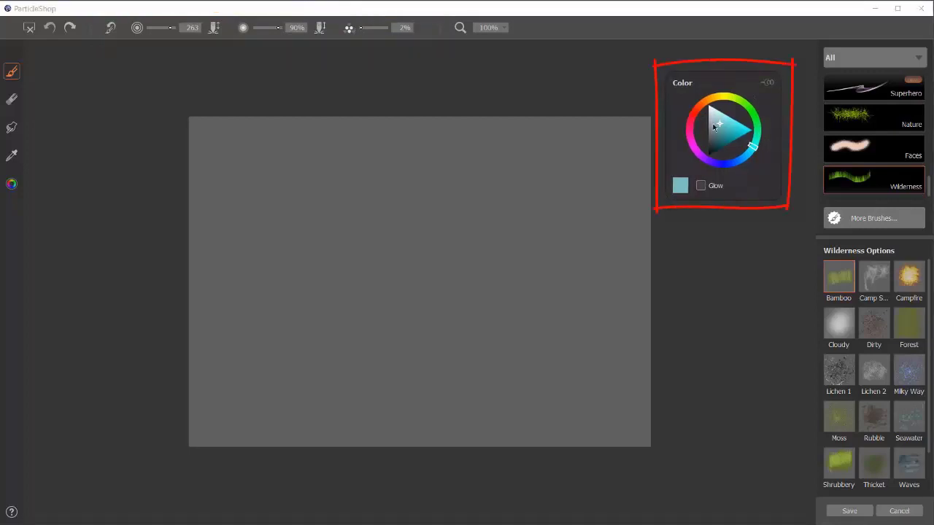
- Set Camp Smoke to a near-white colour and paint three smoke wisps rising from the bottom-left
left_click(12, 186)
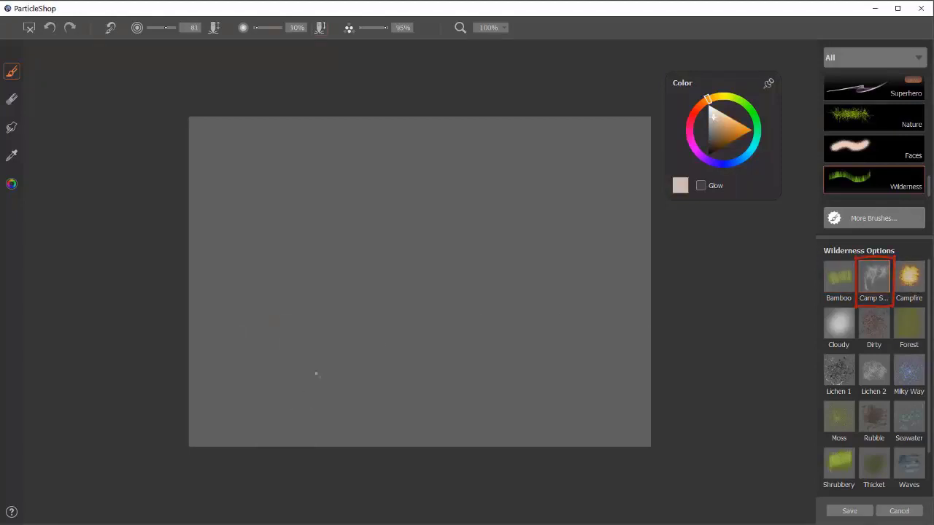
left_click(712, 111)
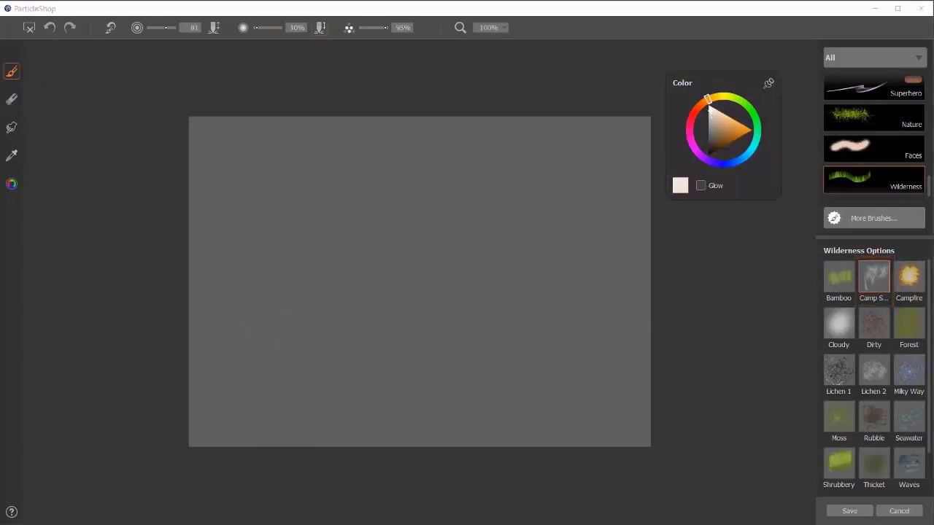
mouse_move(275, 423)
left_mouse_down()
mouse_move(307, 264)
mouse_move(581, 239)
left_mouse_up()
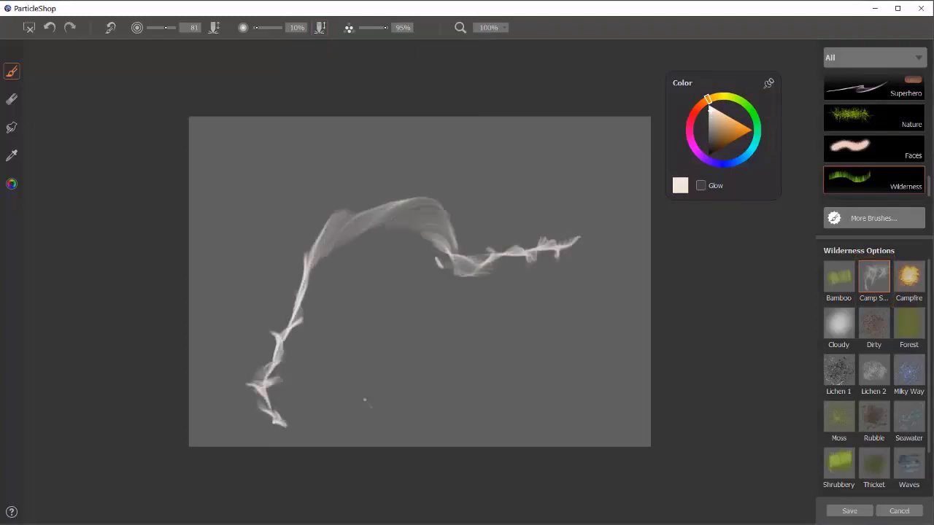
mouse_move(352, 428)
left_mouse_down()
mouse_move(357, 344)
mouse_move(420, 287)
mouse_move(519, 299)
mouse_move(595, 284)
mouse_move(593, 244)
left_mouse_up()
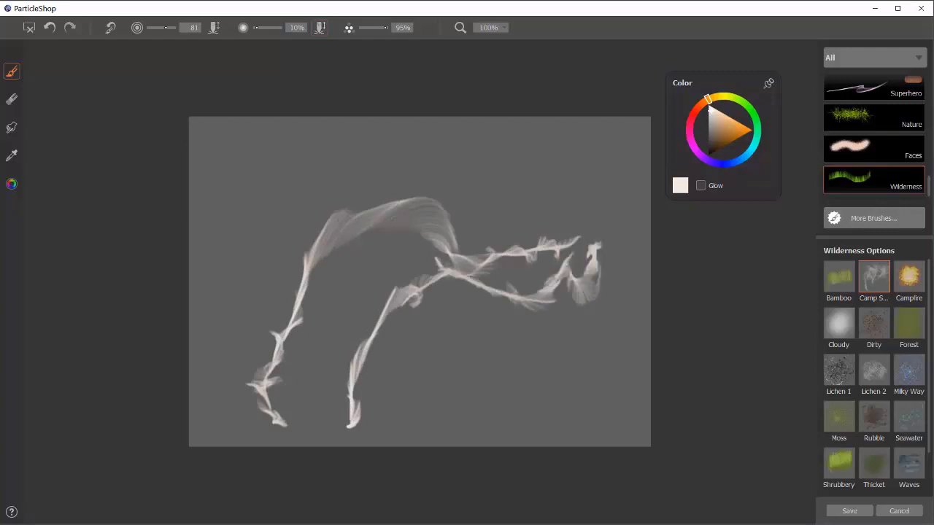
mouse_move(245, 422)
left_mouse_down()
mouse_move(251, 387)
mouse_move(231, 325)
mouse_move(276, 246)
mouse_move(327, 211)
mouse_move(412, 215)
mouse_move(511, 191)
mouse_move(555, 206)
left_mouse_up()
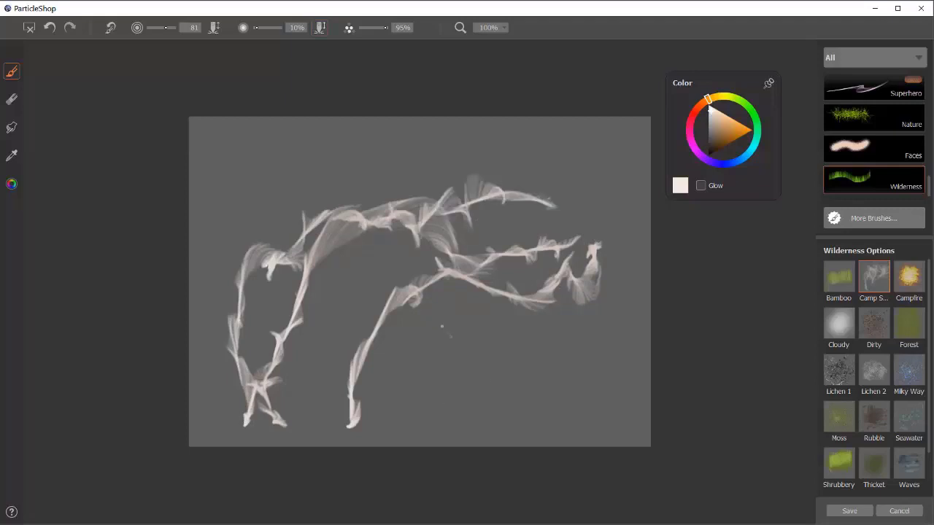
- Revert the canvas, switch to the Campfire brush in brown, and paint a test stroke
left_click(29, 28)
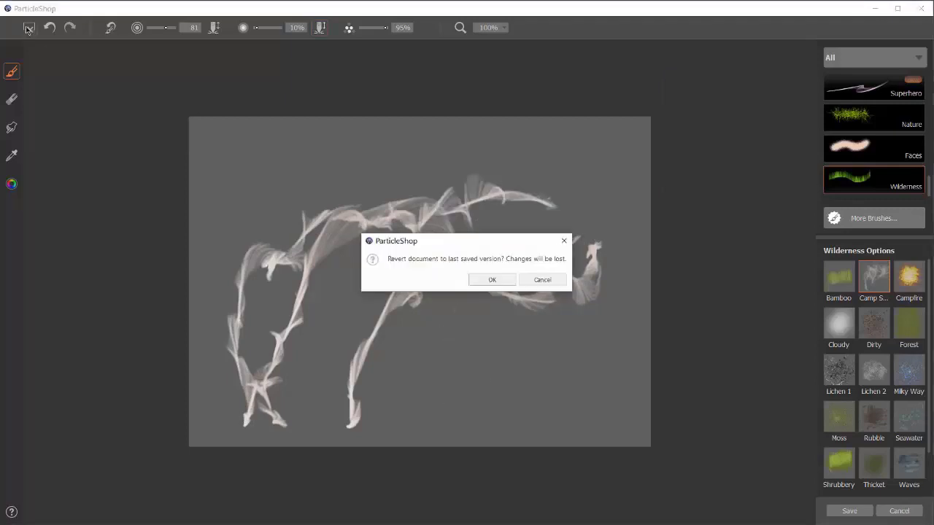
left_click(499, 279)
left_click(910, 278)
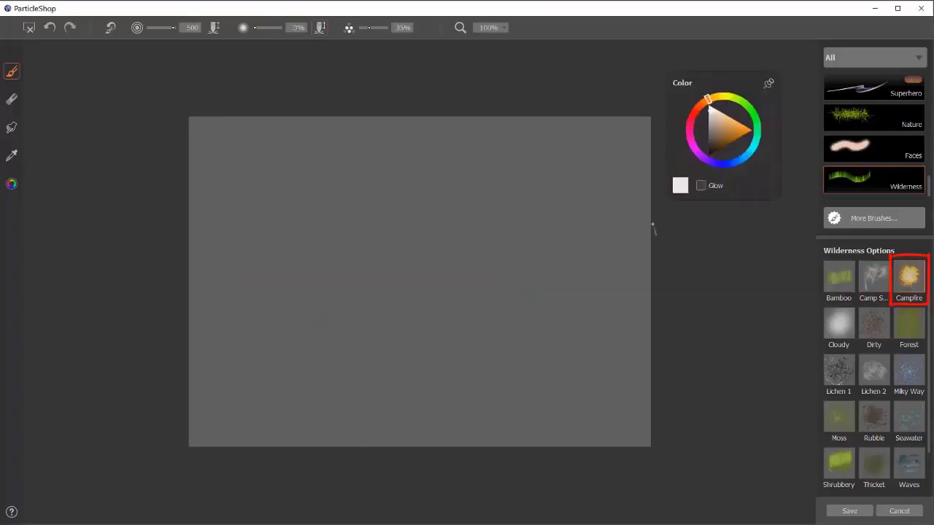
left_click(721, 146)
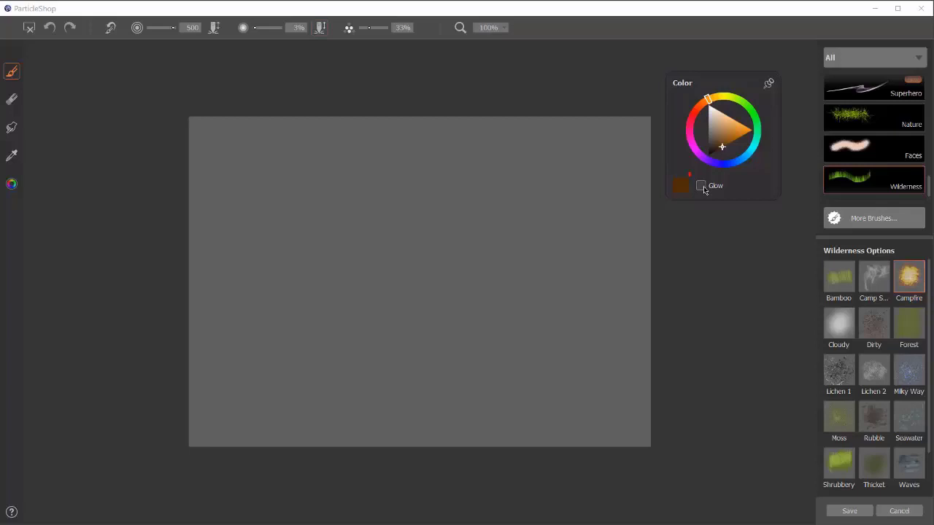
left_click_drag(278, 417, 326, 330)
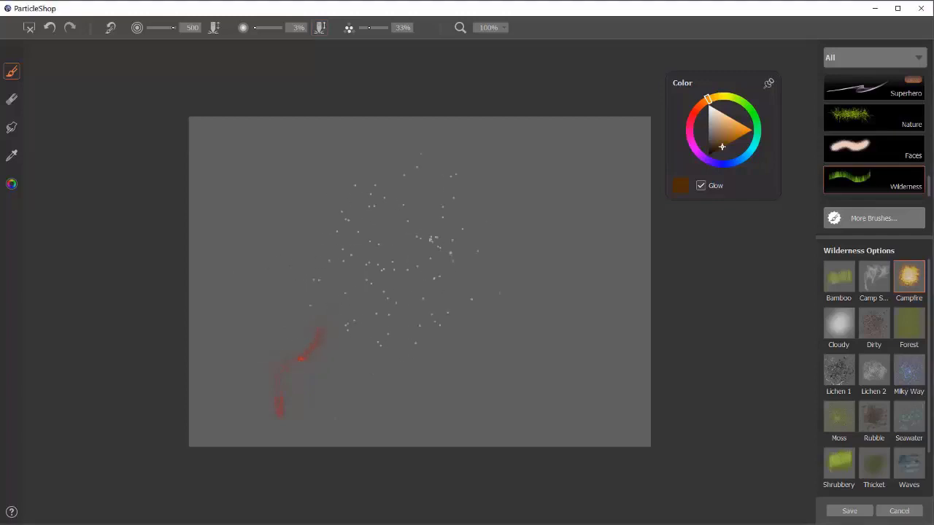
- Raise the brush percentage setting from 3% to 100% and paint two flame clusters at lower left
left_click_drag(256, 28, 282, 28)
left_click_drag(273, 433, 281, 397)
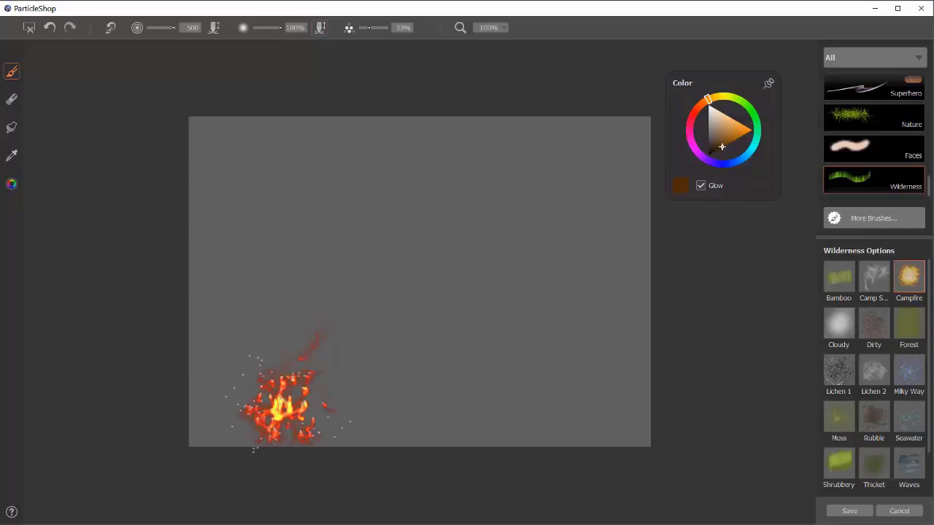
left_click_drag(357, 403, 353, 361)
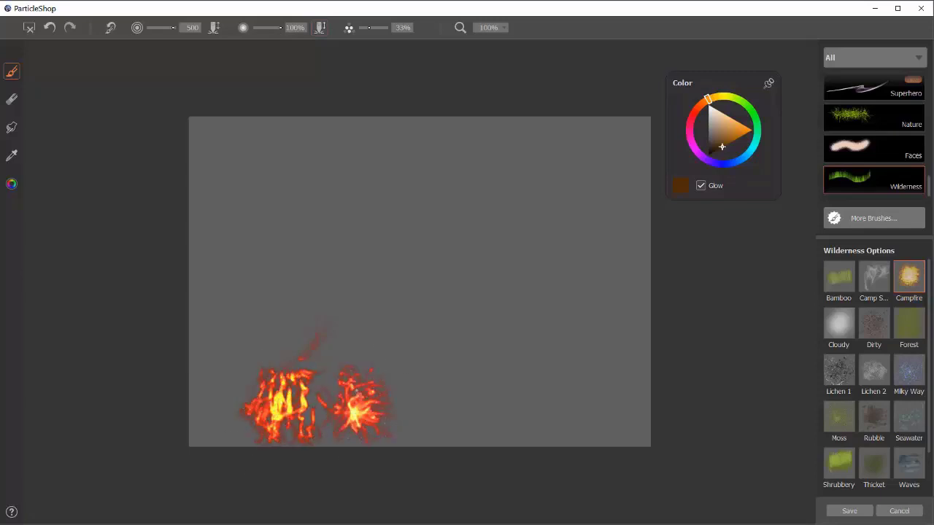
left_click(354, 362)
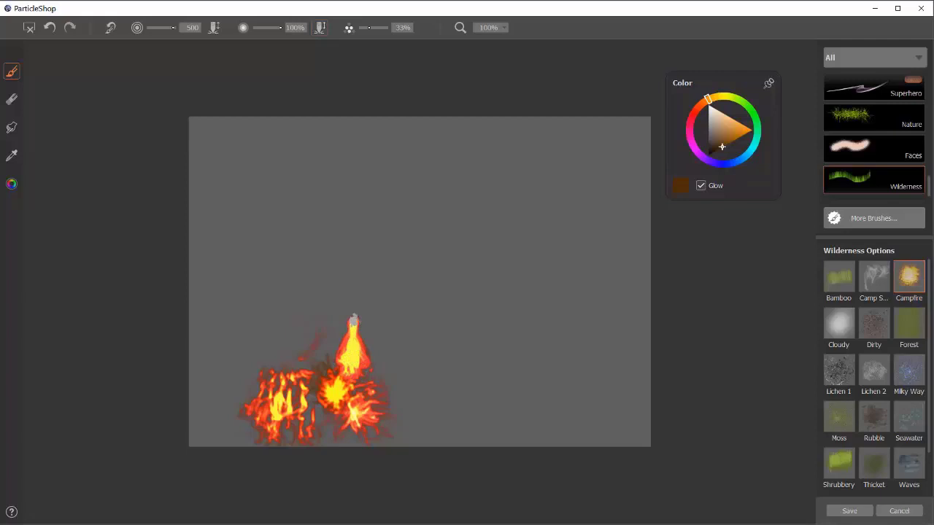
- Adjust the brush size, then paint a tall flame and two fiery streaks across the top
left_click_drag(165, 27, 162, 27)
left_click(172, 30)
left_click(417, 415)
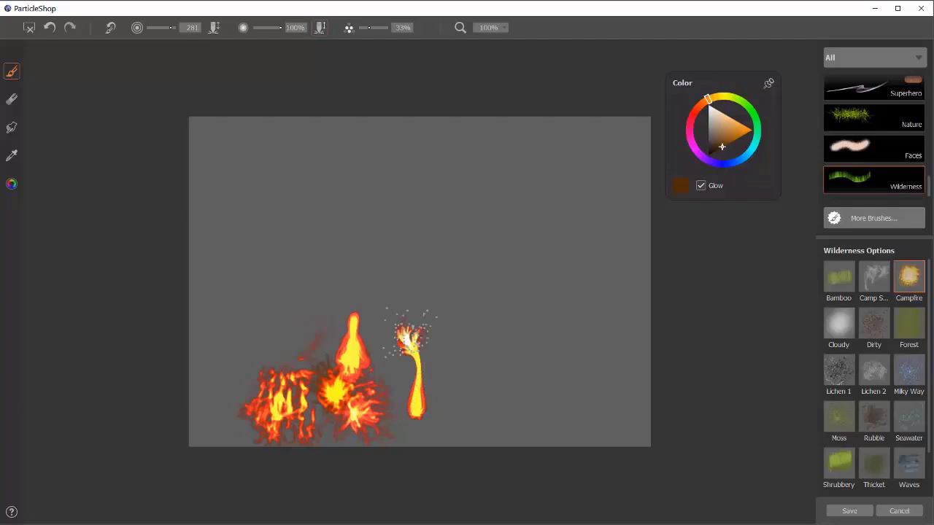
left_click_drag(431, 281, 606, 168)
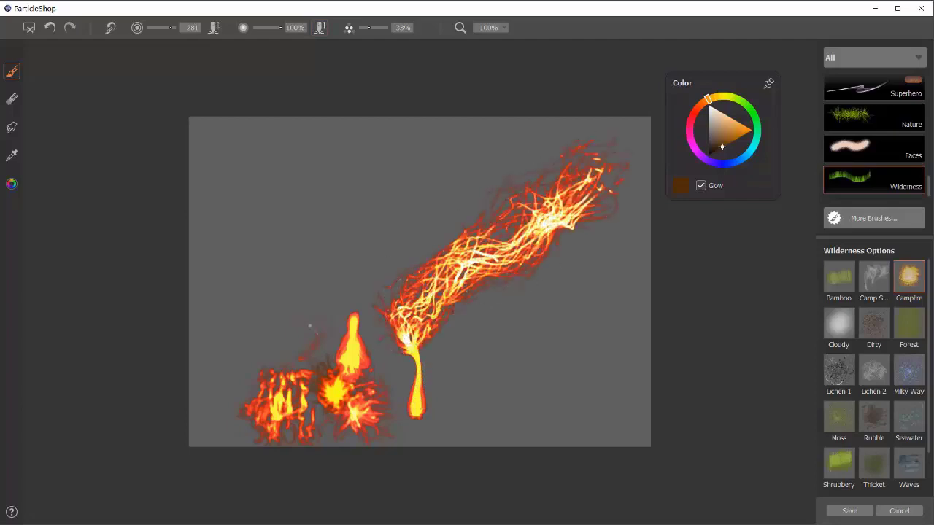
mouse_move(248, 351)
left_mouse_down()
mouse_move(263, 263)
mouse_move(306, 213)
mouse_move(386, 201)
mouse_move(448, 172)
mouse_move(565, 172)
left_mouse_up()
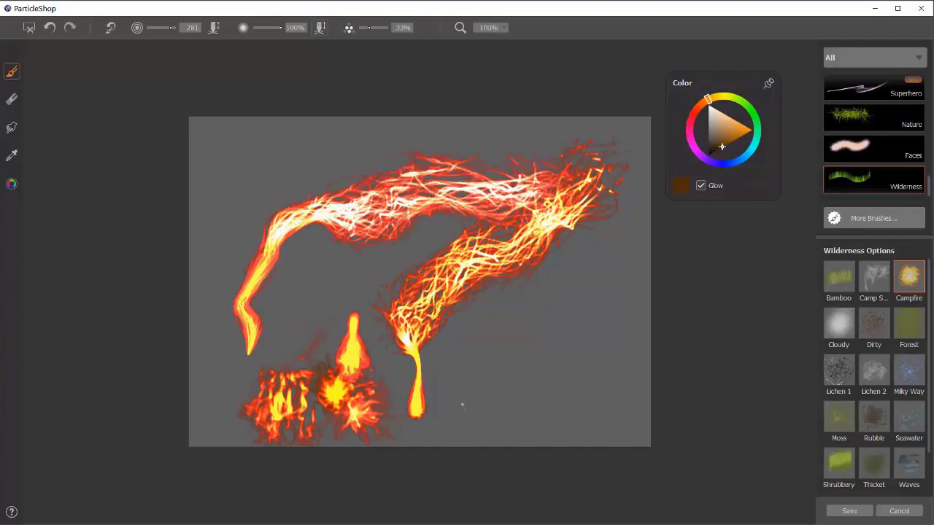
- Revert the canvas, set the Forest brush colour to green, and paint a band across the canvas
left_click(28, 29)
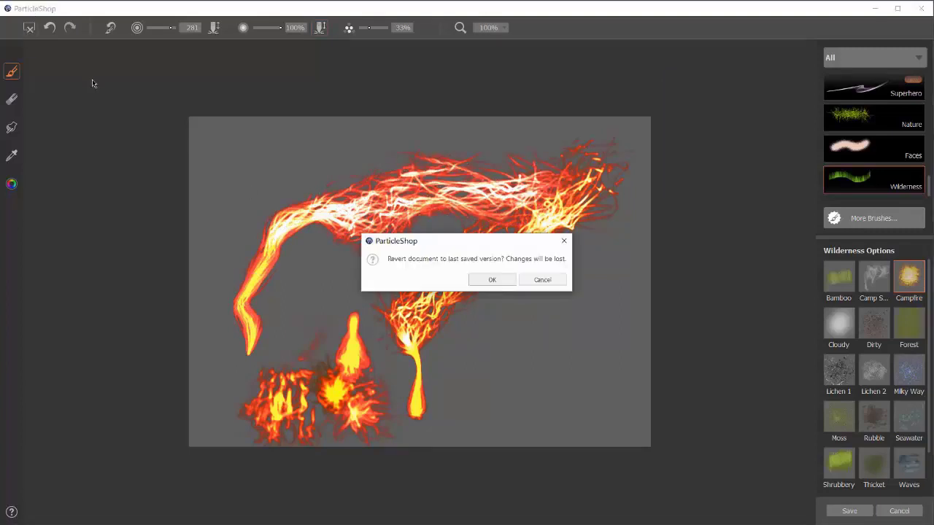
left_click(489, 281)
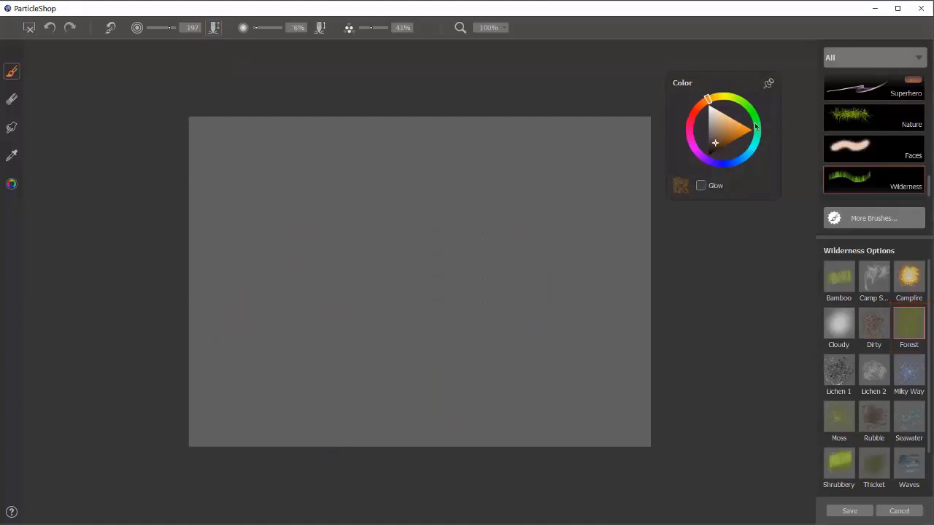
left_click(740, 103)
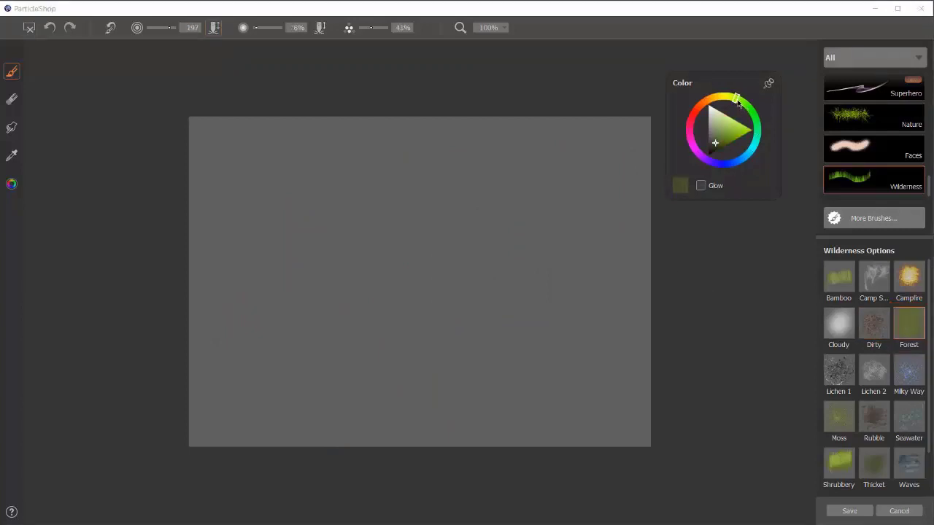
left_click(716, 148)
mouse_move(254, 244)
left_mouse_down()
mouse_move(355, 223)
mouse_move(559, 212)
mouse_move(394, 219)
mouse_move(235, 241)
mouse_move(259, 211)
mouse_move(382, 263)
mouse_move(588, 268)
mouse_move(598, 293)
mouse_move(489, 260)
mouse_move(344, 241)
mouse_move(233, 309)
mouse_move(493, 293)
mouse_move(587, 303)
left_mouse_up()
- Add lighter, brighter and slightly darker green strokes along the lower part of the band
left_click(717, 136)
mouse_move(591, 255)
left_mouse_down()
mouse_move(478, 240)
mouse_move(263, 292)
mouse_move(292, 284)
mouse_move(573, 324)
left_mouse_up()
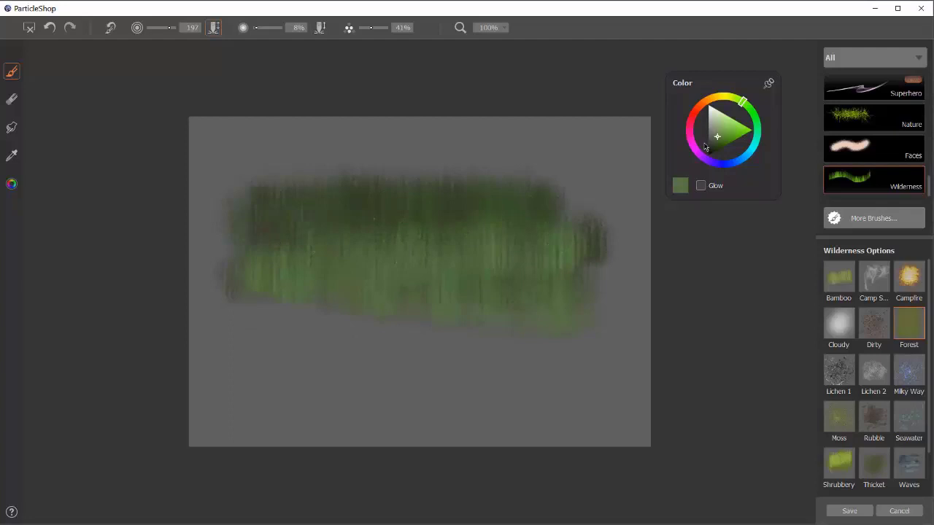
left_click_drag(719, 137, 726, 143)
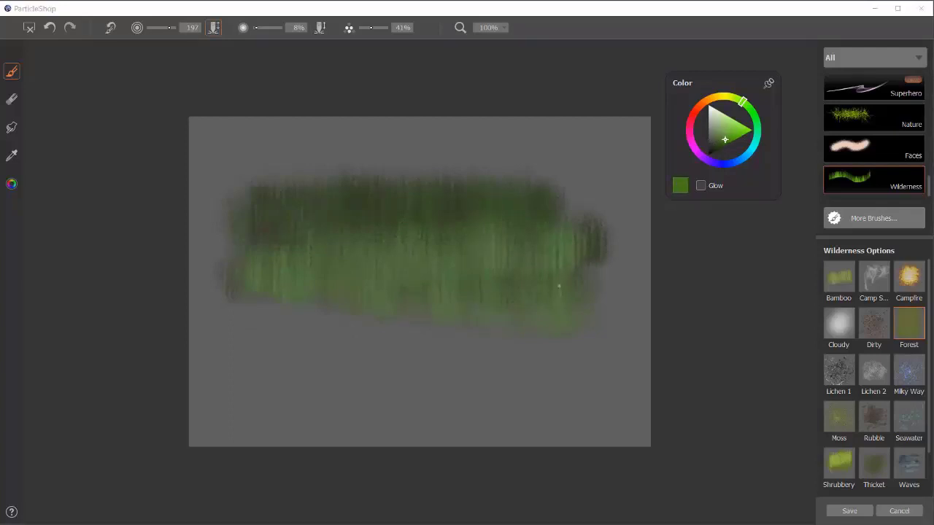
mouse_move(559, 286)
left_mouse_down()
mouse_move(269, 315)
mouse_move(474, 336)
mouse_move(598, 369)
left_mouse_up()
left_click(722, 144)
mouse_move(511, 277)
left_mouse_down()
mouse_move(365, 336)
mouse_move(241, 358)
mouse_move(562, 354)
left_mouse_up()
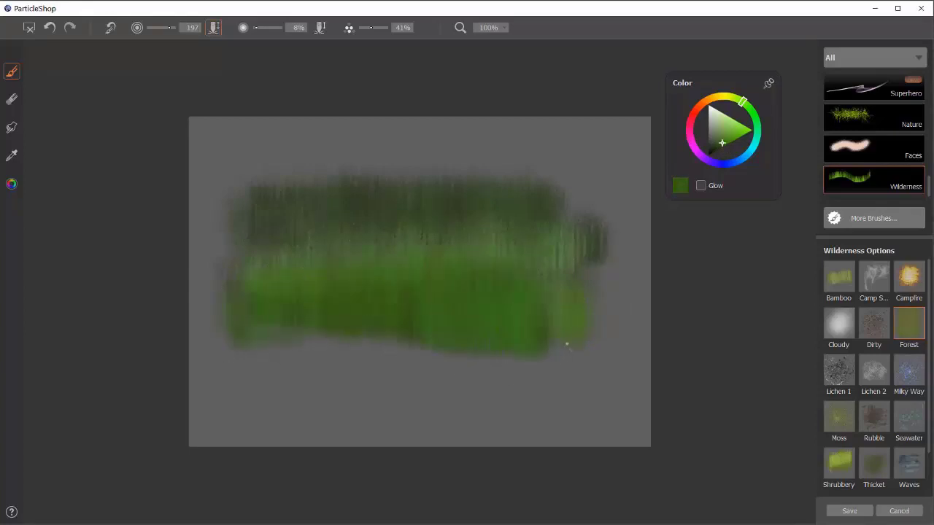
- Revert the canvas, choose the Lichen 1 brush, and paint two strokes near the centre
left_click(29, 28)
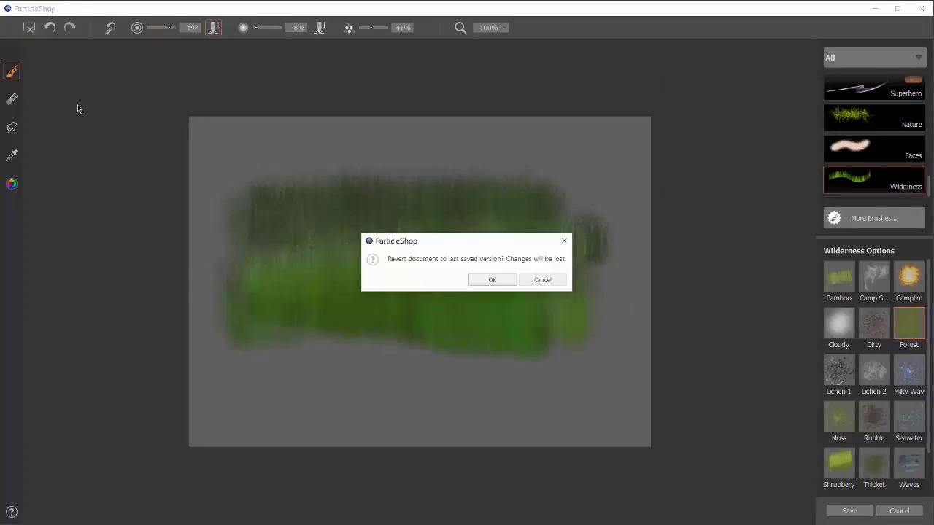
left_click(492, 280)
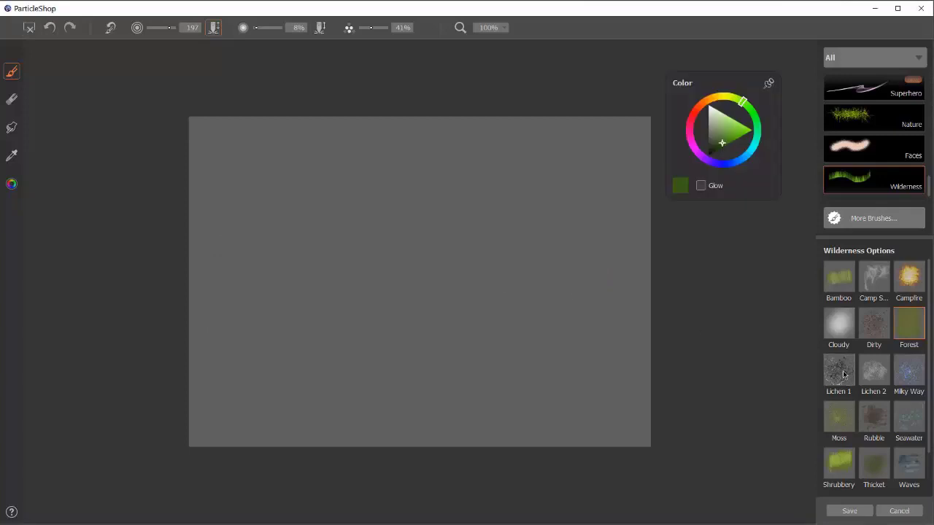
left_click(839, 370)
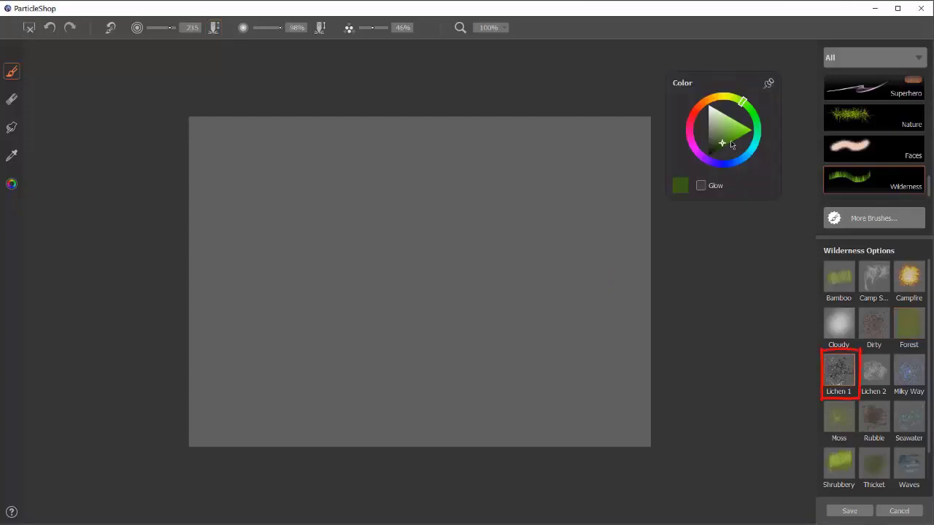
left_click_drag(463, 290, 525, 260)
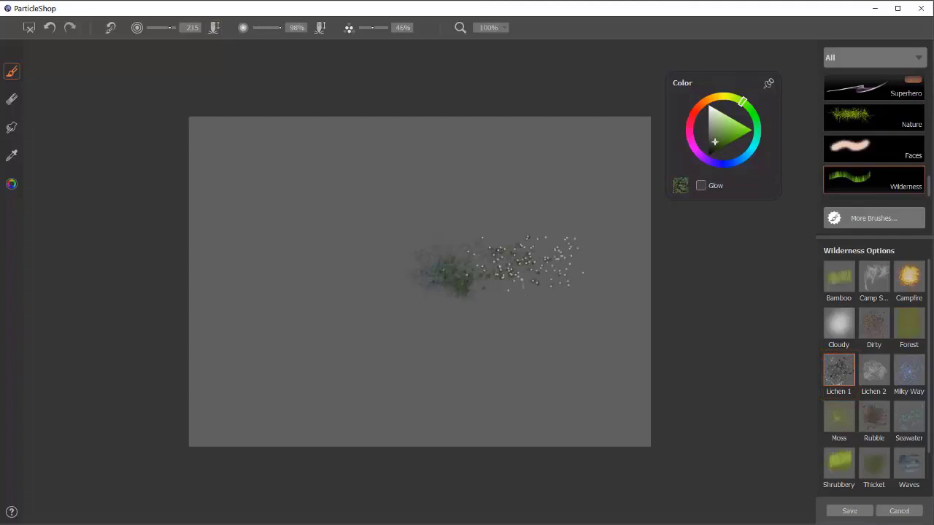
left_click_drag(411, 243, 409, 186)
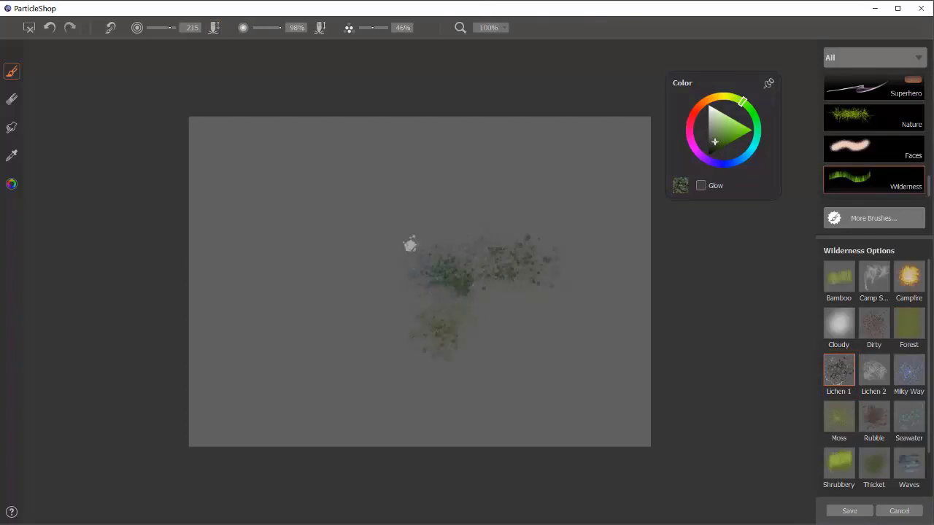
- Switch to greyer, then darker lichen colours and paint more lichen across the centre-left
left_click(709, 136)
mouse_move(406, 240)
left_mouse_down()
mouse_move(307, 299)
mouse_move(380, 241)
mouse_move(464, 321)
mouse_move(299, 314)
mouse_move(577, 211)
left_mouse_up()
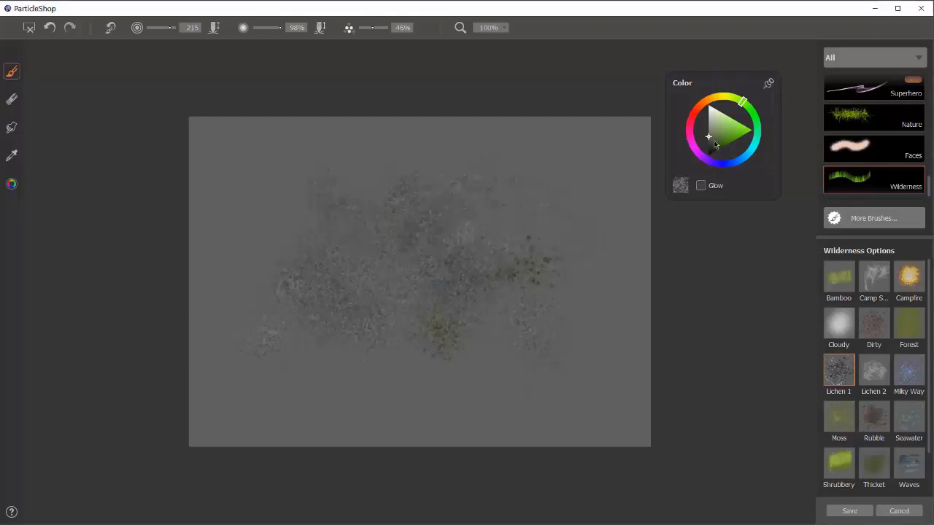
left_click_drag(709, 137, 708, 141)
mouse_move(398, 307)
left_mouse_down()
mouse_move(409, 296)
mouse_move(338, 312)
mouse_move(307, 373)
mouse_move(332, 321)
mouse_move(447, 312)
mouse_move(481, 324)
mouse_move(409, 255)
mouse_move(417, 246)
mouse_move(431, 262)
mouse_move(333, 211)
mouse_move(336, 219)
left_mouse_up()
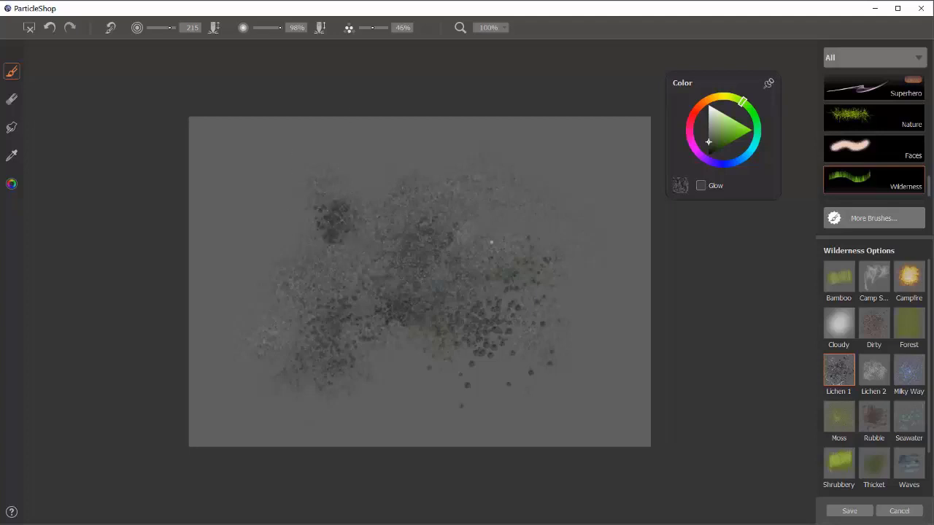
mouse_move(491, 242)
left_mouse_down()
mouse_move(475, 272)
mouse_move(385, 274)
mouse_move(382, 319)
left_mouse_up()
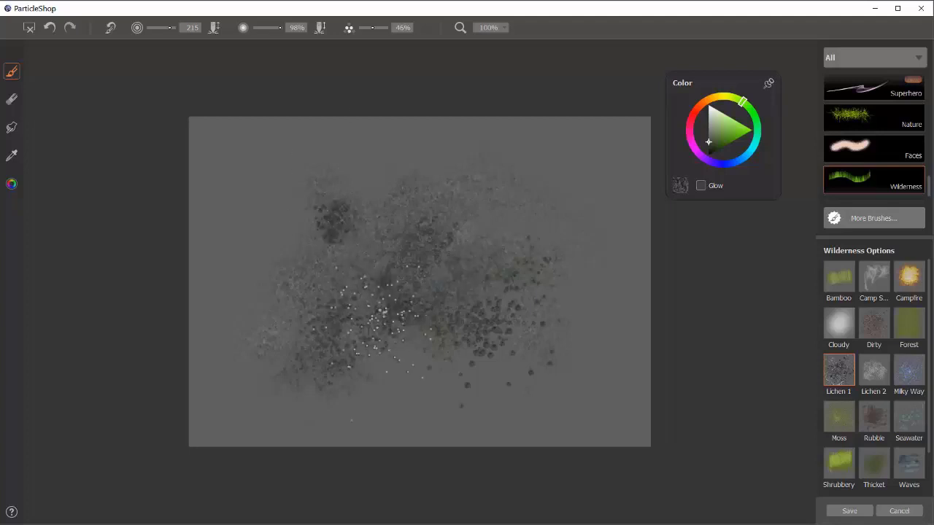
- Revert the canvas, choose the Milky Way brush, and set a pale bluish-white colour
left_click(30, 28)
left_click(492, 281)
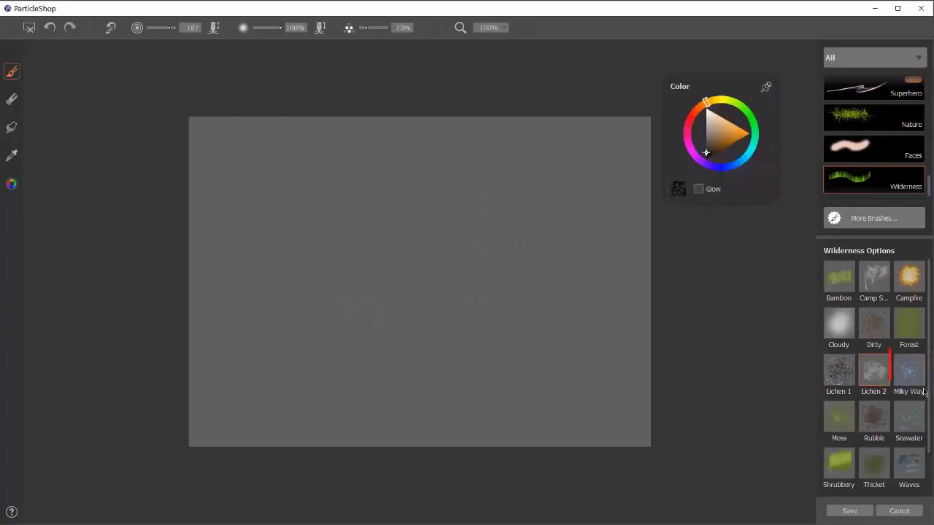
left_click(909, 371)
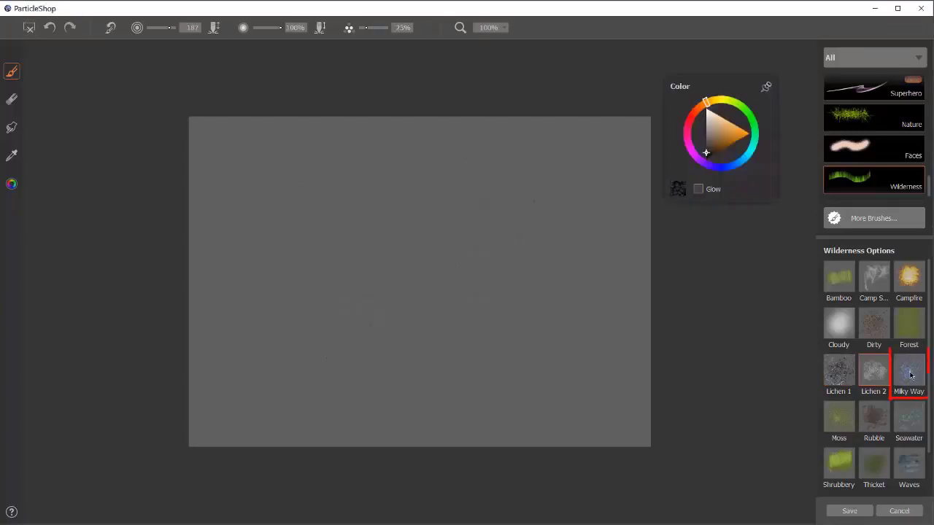
left_click(707, 114)
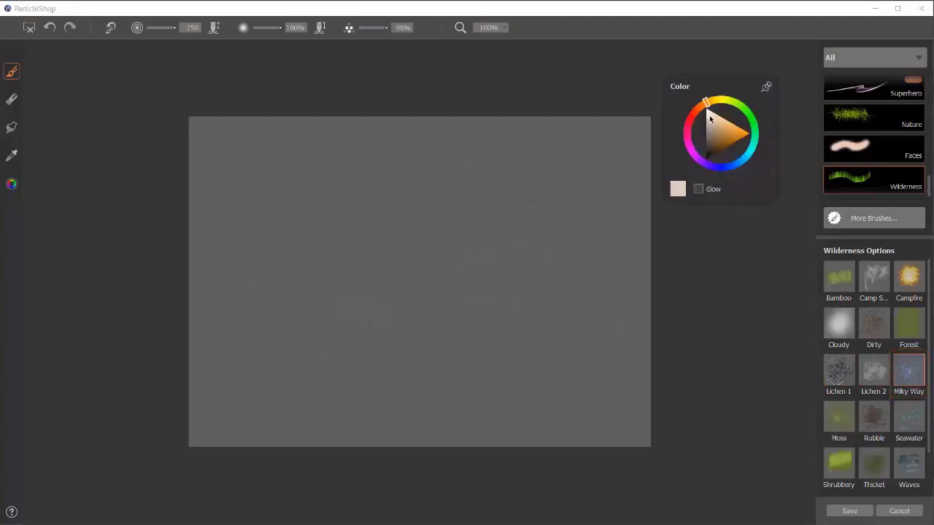
left_click(737, 165)
- Paint a dense diagonal band of stars from lower left through the centre
mouse_move(255, 361)
left_mouse_down()
mouse_move(394, 314)
mouse_move(496, 233)
left_mouse_up()
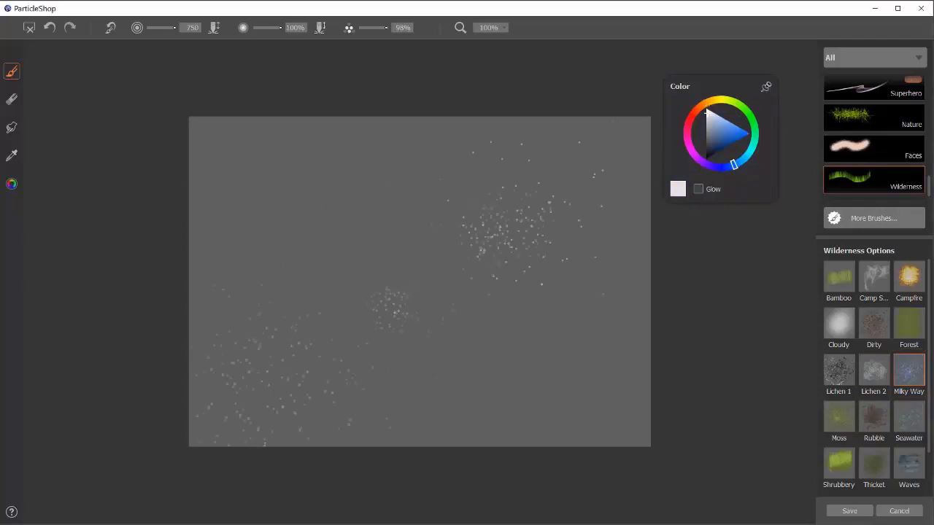
mouse_move(241, 351)
left_mouse_down()
mouse_move(362, 326)
mouse_move(502, 259)
left_mouse_up()
mouse_move(312, 325)
left_mouse_down()
mouse_move(449, 274)
mouse_move(470, 279)
left_mouse_up()
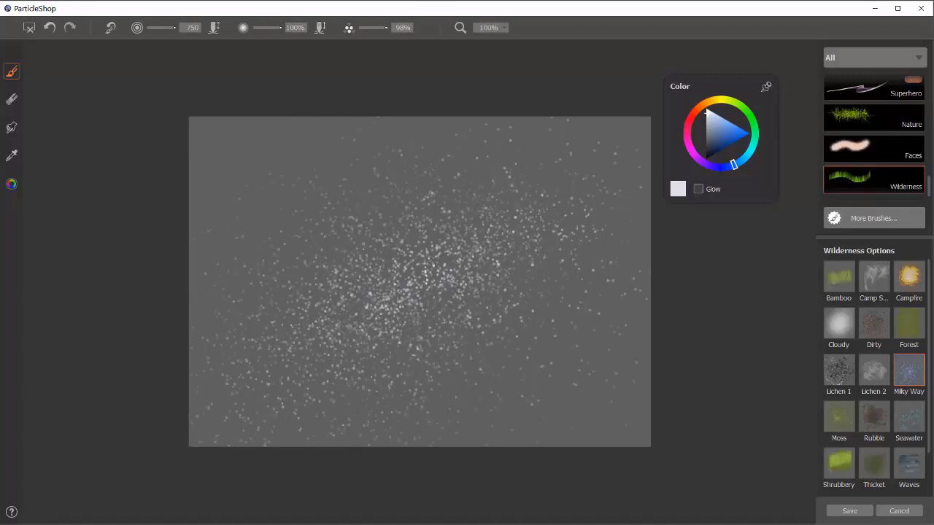
mouse_move(383, 296)
left_mouse_down()
mouse_move(485, 244)
mouse_move(422, 279)
mouse_move(450, 277)
left_mouse_up()
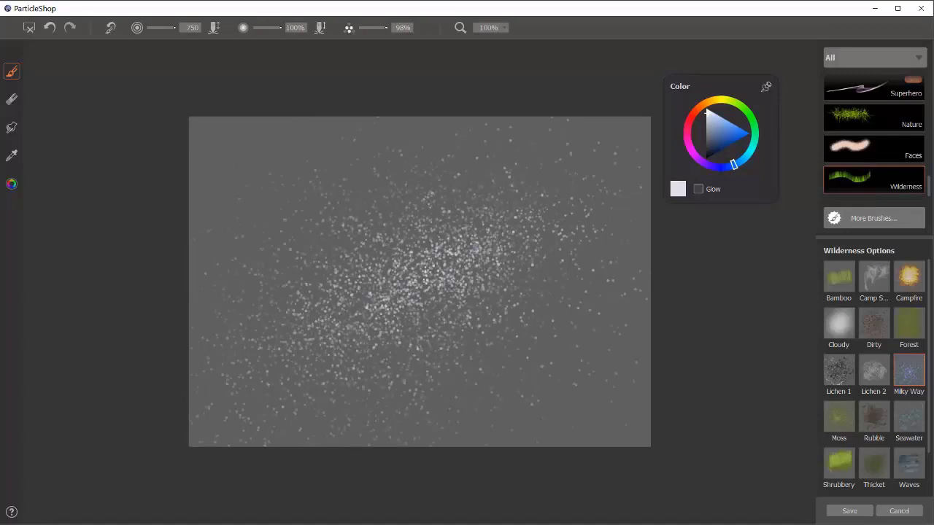
left_click_drag(335, 341, 378, 320)
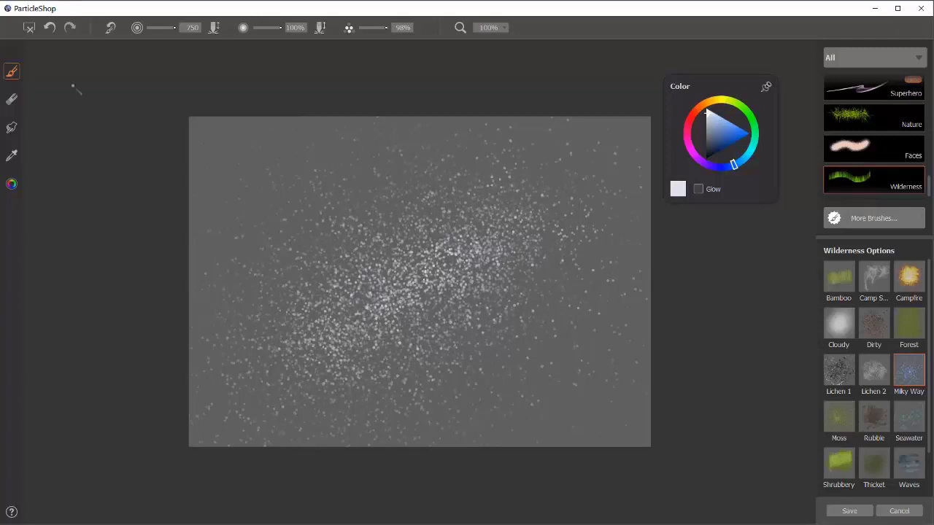
- Revert the canvas, choose the Moss brush, and shift its colour to a darker green
left_click(29, 28)
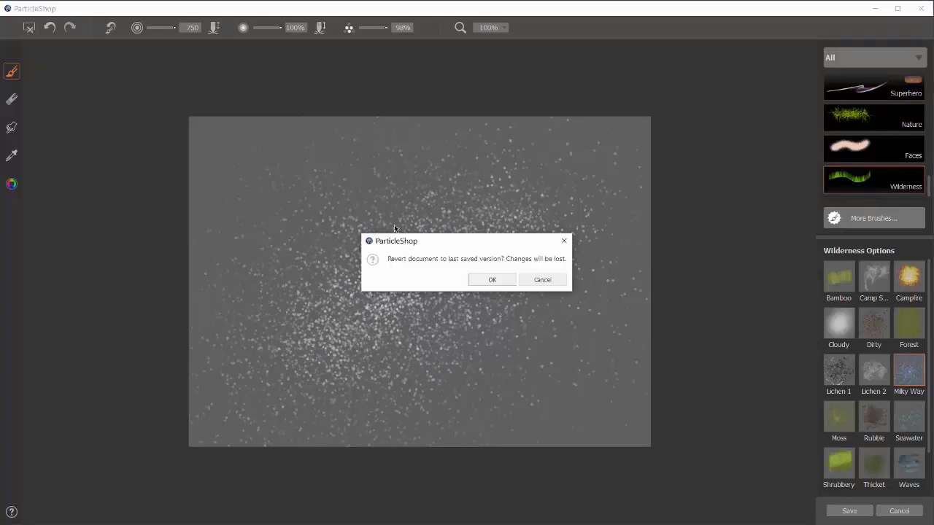
left_click(504, 284)
left_click(839, 419)
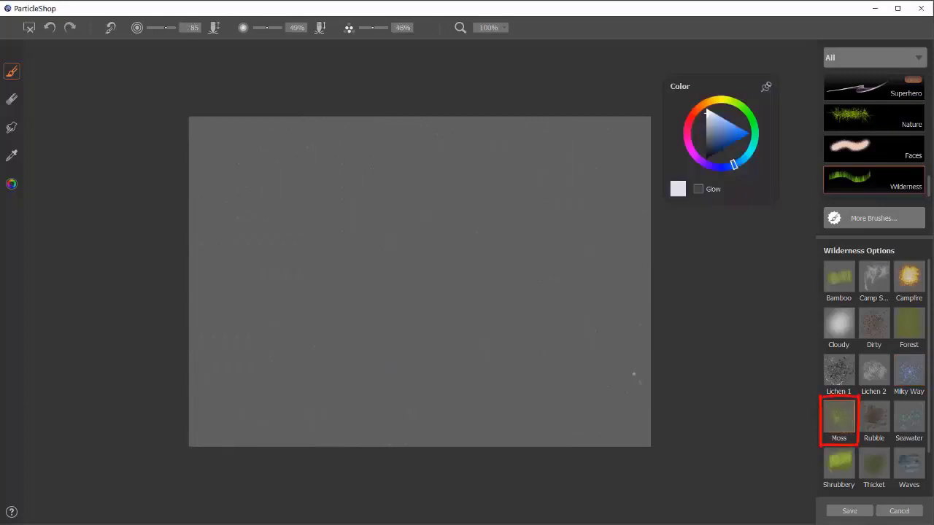
left_click(717, 136)
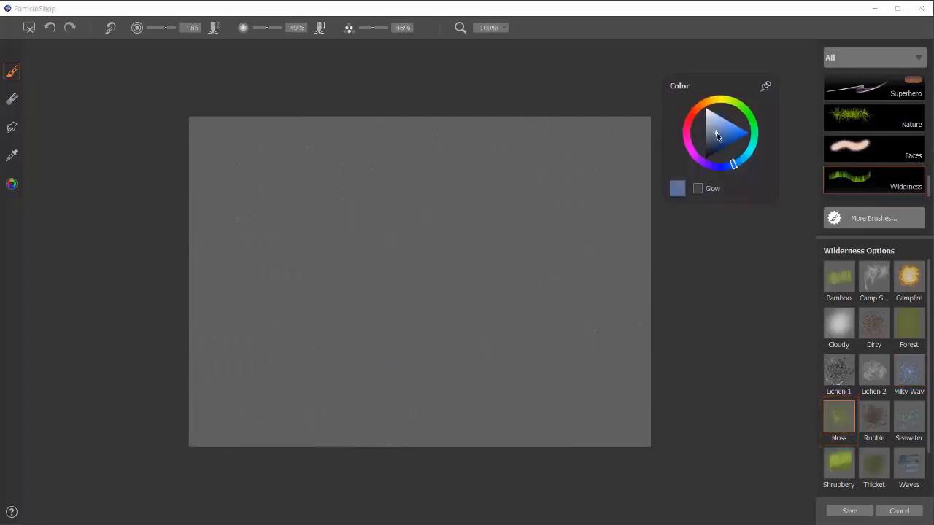
left_click_drag(734, 164, 736, 106)
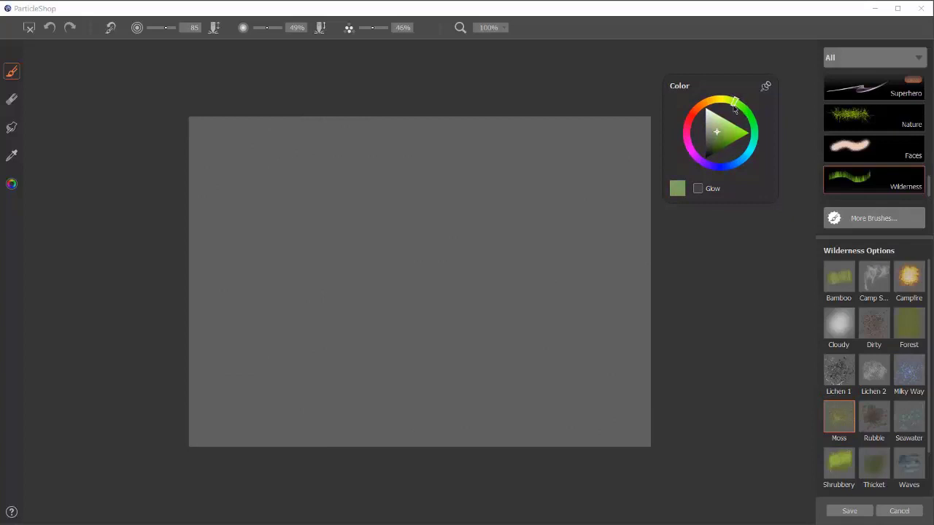
left_click(719, 145)
- Paint a moss patch in green, layer dark olive over it, then finish with bright green
left_click_drag(438, 295, 376, 292)
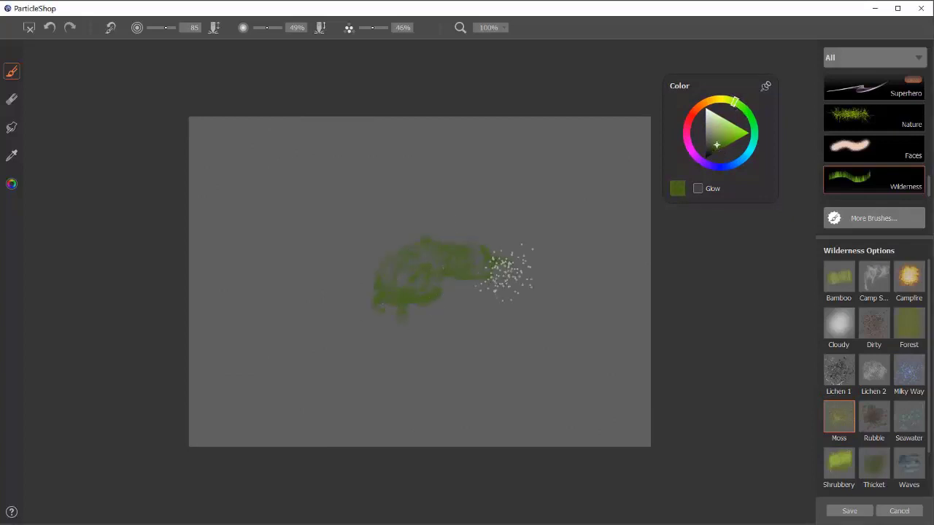
mouse_move(507, 271)
left_mouse_down()
mouse_move(417, 313)
mouse_move(324, 270)
mouse_move(390, 214)
mouse_move(361, 299)
mouse_move(302, 376)
mouse_move(365, 390)
left_mouse_up()
left_click(710, 150)
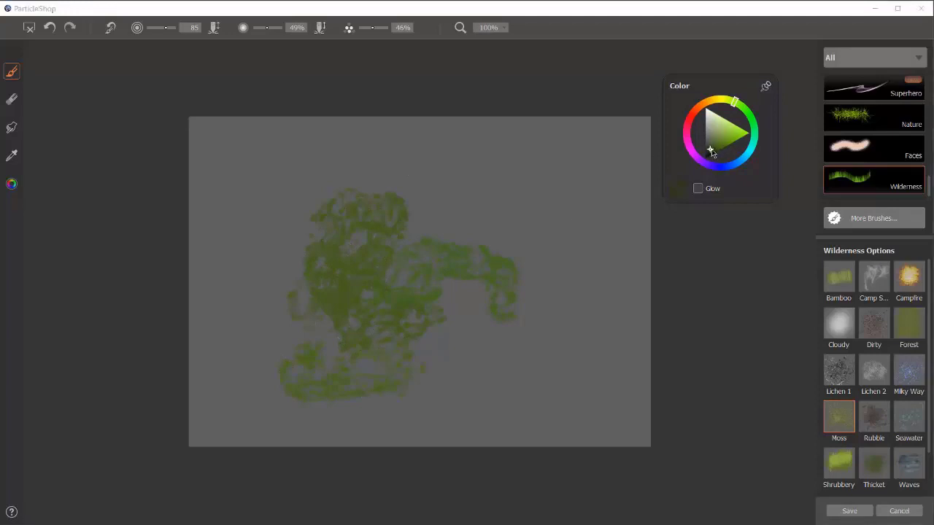
mouse_move(462, 172)
left_mouse_down()
mouse_move(496, 154)
mouse_move(460, 292)
mouse_move(309, 267)
mouse_move(299, 321)
mouse_move(519, 321)
mouse_move(496, 307)
mouse_move(544, 252)
mouse_move(350, 212)
mouse_move(270, 285)
mouse_move(386, 361)
mouse_move(562, 313)
mouse_move(569, 266)
left_mouse_up()
mouse_move(258, 236)
left_mouse_down()
mouse_move(292, 198)
mouse_move(438, 188)
mouse_move(562, 226)
mouse_move(467, 263)
left_mouse_up()
left_click_drag(398, 226, 299, 281)
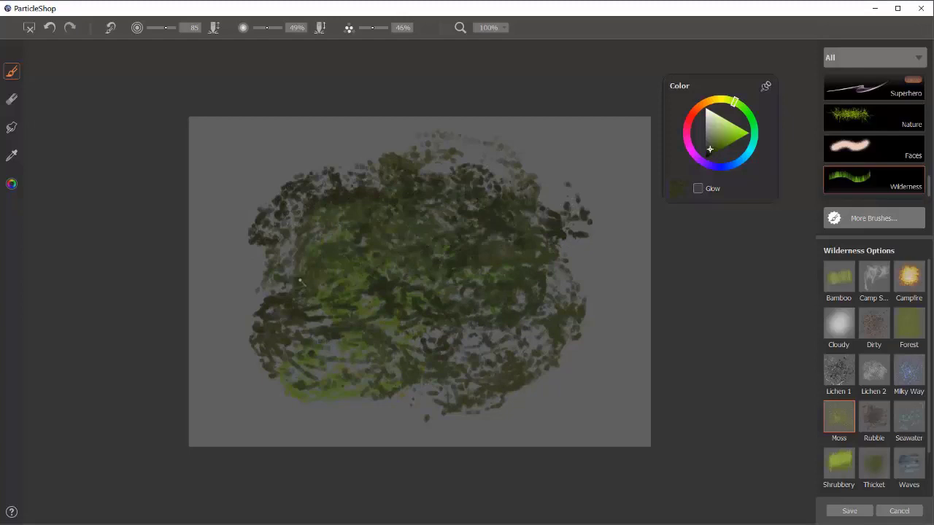
left_click(721, 141)
mouse_move(478, 244)
left_mouse_down()
mouse_move(372, 219)
mouse_move(309, 313)
mouse_move(460, 313)
mouse_move(475, 332)
mouse_move(494, 243)
mouse_move(452, 209)
mouse_move(281, 262)
left_mouse_up()
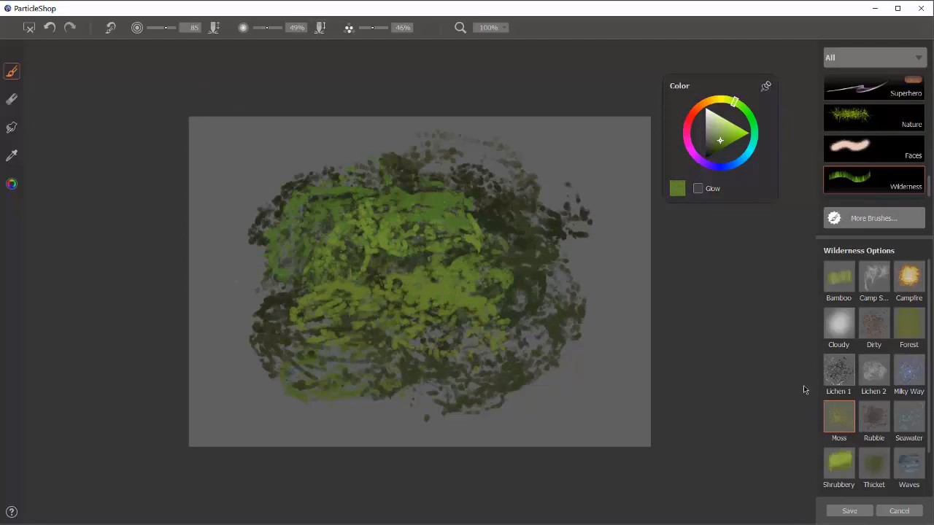
- Switch to the Seawater brush and paint horizontal blue strokes across the upper-middle canvas
left_click(909, 425)
mouse_move(380, 199)
left_mouse_down()
mouse_move(624, 197)
mouse_move(252, 210)
mouse_move(410, 204)
left_mouse_up()
mouse_move(293, 221)
left_mouse_down()
mouse_move(554, 243)
mouse_move(199, 278)
mouse_move(406, 246)
left_mouse_up()
mouse_move(503, 233)
left_mouse_down()
mouse_move(345, 242)
mouse_move(618, 238)
mouse_move(292, 252)
mouse_move(192, 244)
left_mouse_up()
left_click_drag(279, 234, 668, 209)
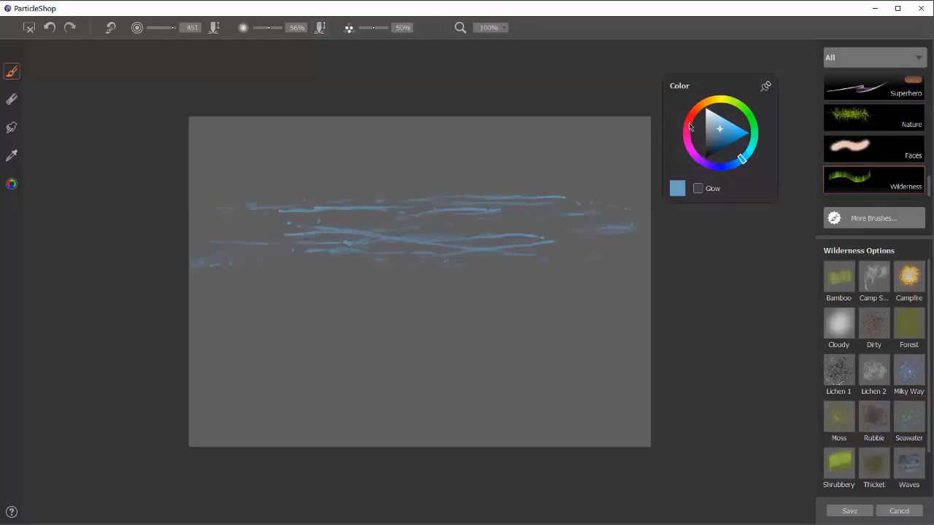
- Change to a paler blue and layer long whitish horizontal strokes across the canvas
left_click(715, 129)
left_click_drag(549, 197, 348, 224)
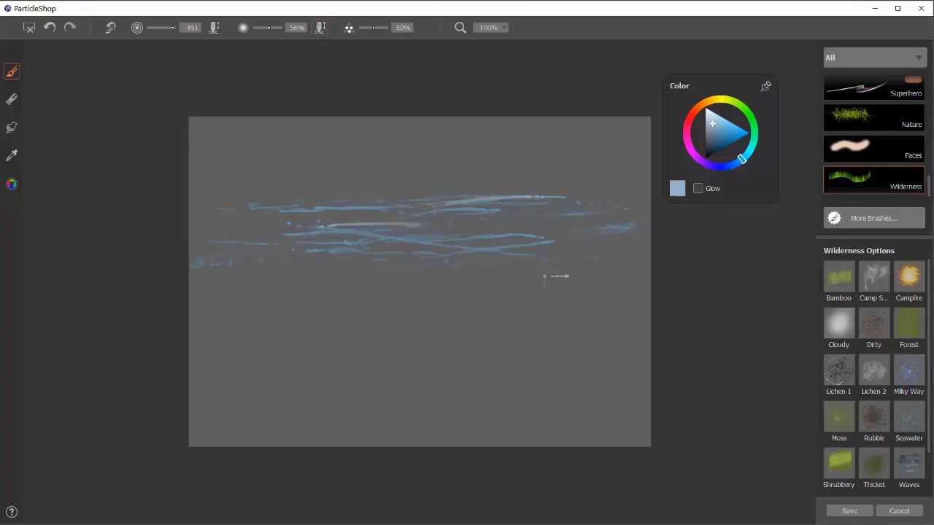
left_click_drag(567, 277, 267, 286)
left_click_drag(464, 259, 265, 249)
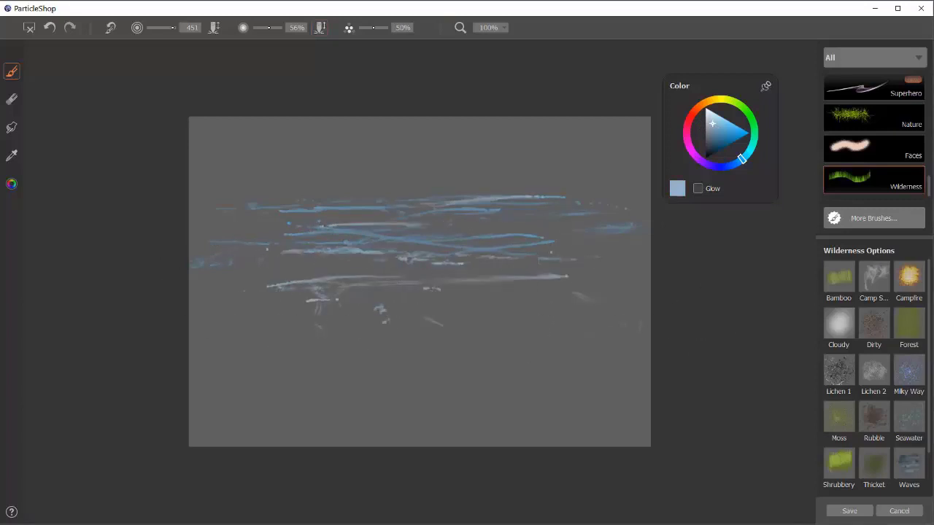
left_click_drag(590, 292, 275, 312)
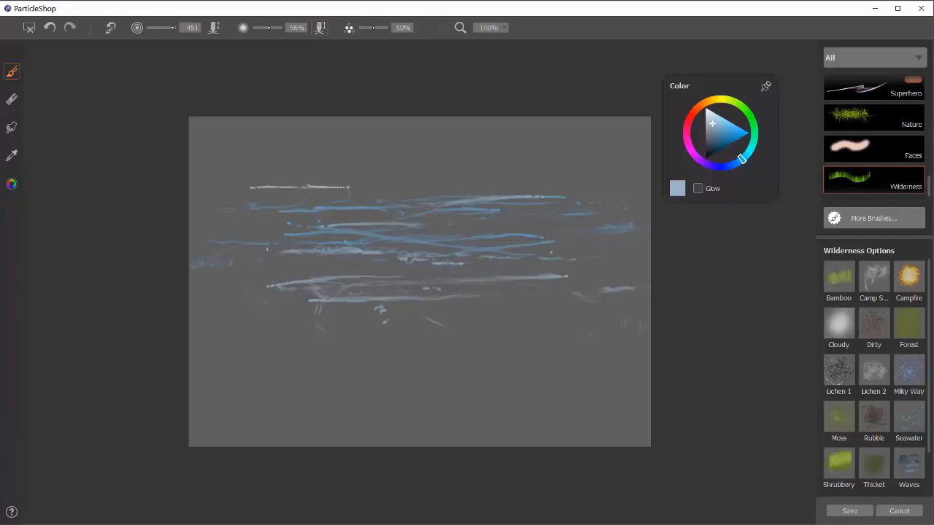
left_click_drag(348, 187, 571, 179)
left_click_drag(460, 190, 216, 202)
mouse_move(343, 198)
left_mouse_down()
mouse_move(624, 205)
mouse_move(198, 216)
left_mouse_up()
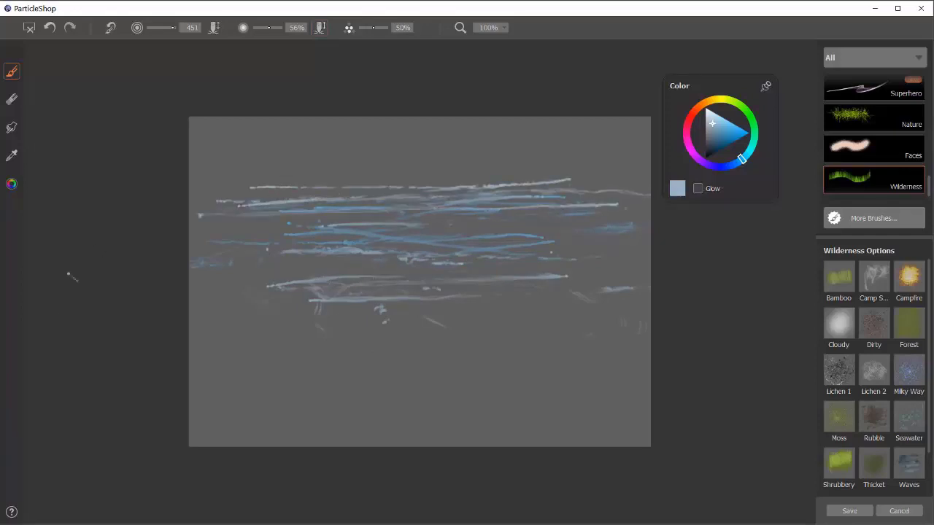
- Revert the canvas, choose the Shrubbery brush, and move the hue to green
left_click(29, 28)
left_click(493, 280)
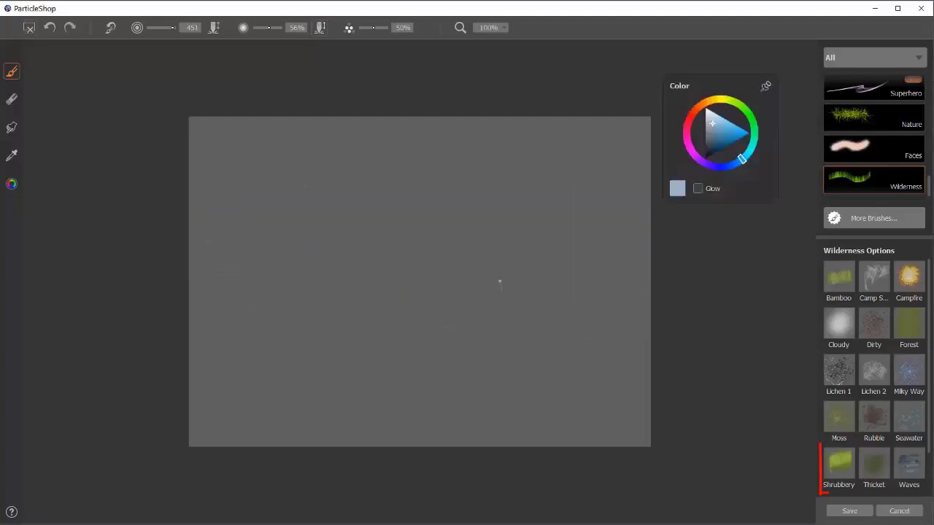
left_click(839, 465)
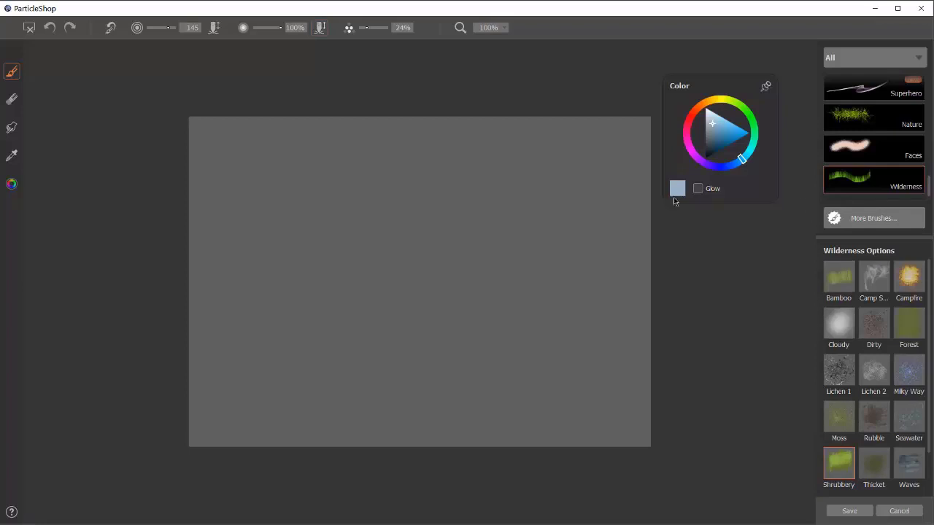
left_click_drag(753, 138, 736, 108)
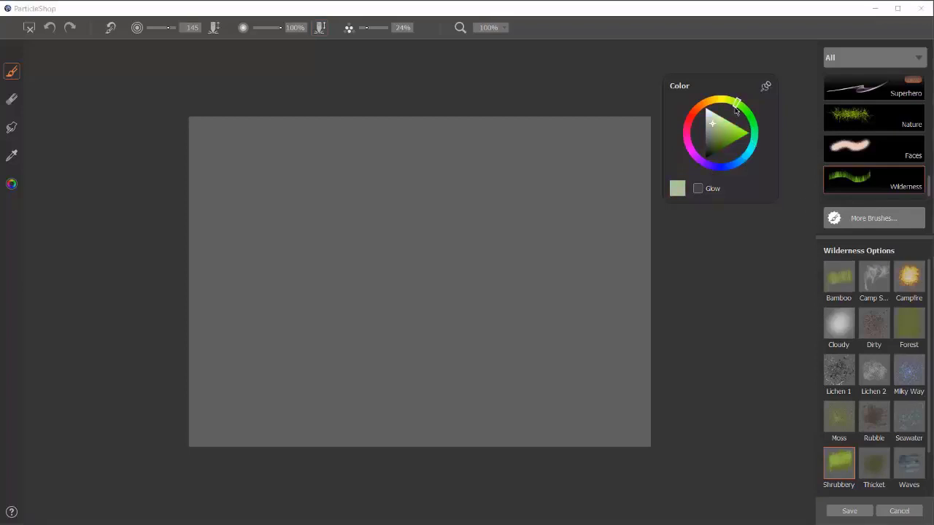
- Paint a broad green shrubbery mass, then layer brighter green over its lower centre
mouse_move(536, 219)
left_mouse_down()
mouse_move(602, 281)
mouse_move(309, 281)
mouse_move(357, 306)
mouse_move(584, 332)
mouse_move(233, 310)
mouse_move(579, 331)
left_mouse_up()
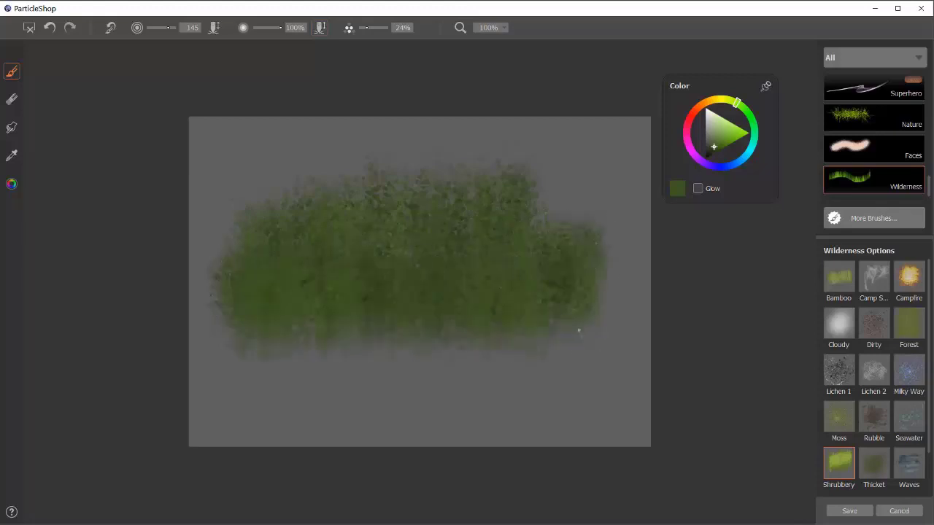
left_click(721, 144)
mouse_move(554, 248)
left_mouse_down()
mouse_move(312, 333)
mouse_move(438, 357)
mouse_move(495, 397)
mouse_move(267, 375)
mouse_move(594, 384)
left_mouse_up()
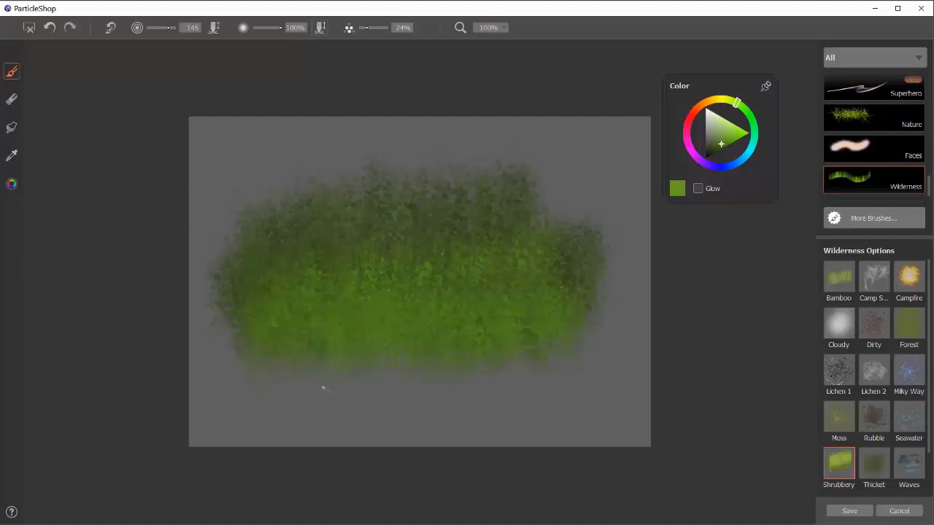
left_click_drag(599, 336, 283, 410)
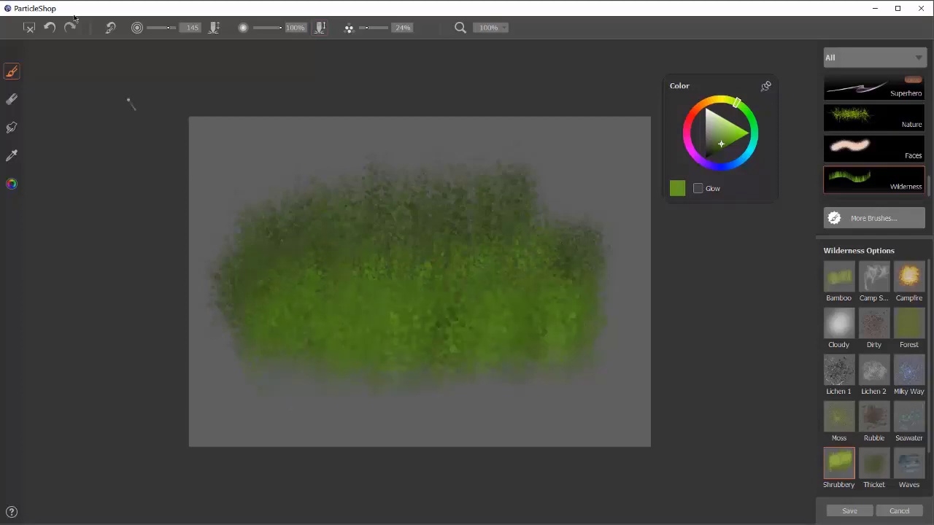
- Revert the canvas, choose the Thicket brush in dark green, and paint the first ring strokes
left_click(30, 29)
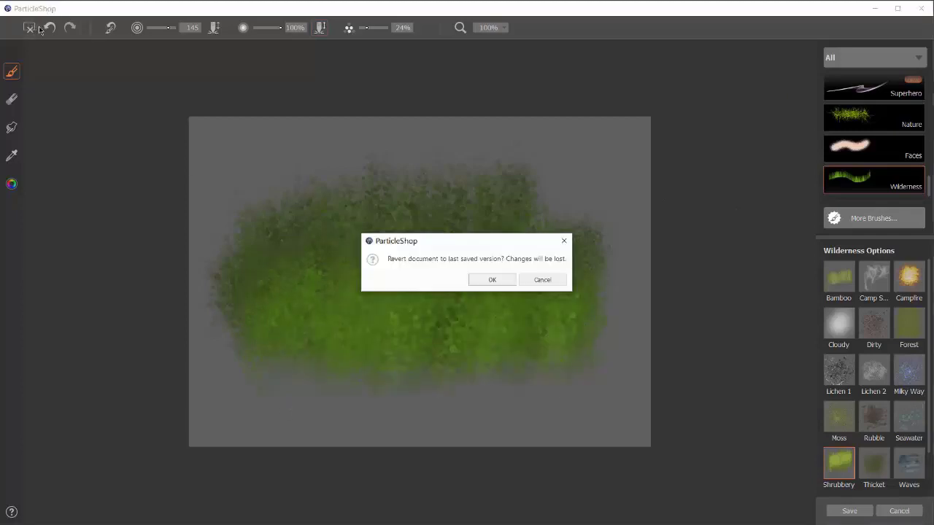
left_click(492, 280)
left_click(876, 467)
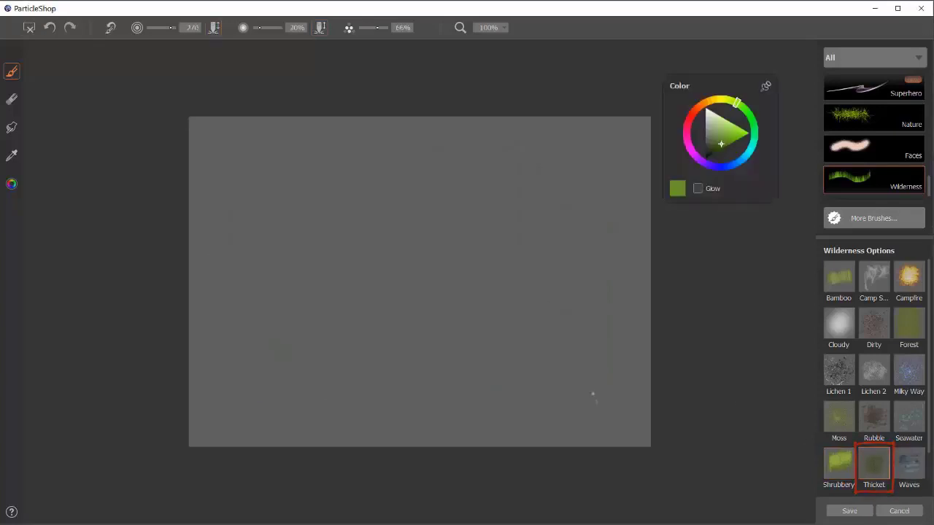
left_click(716, 146)
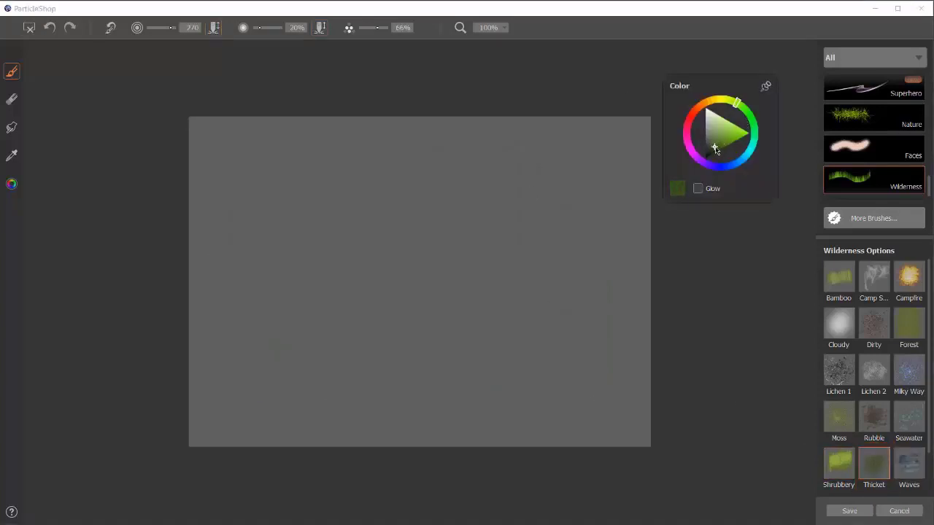
mouse_move(434, 248)
left_mouse_down()
mouse_move(365, 343)
mouse_move(602, 234)
left_mouse_up()
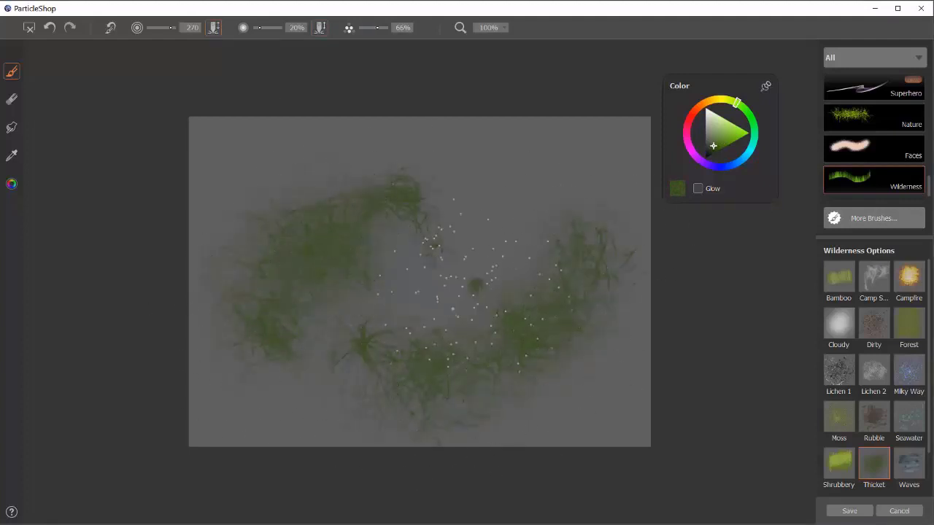
mouse_move(343, 330)
left_mouse_down()
mouse_move(313, 343)
mouse_move(285, 219)
mouse_move(380, 153)
mouse_move(518, 171)
mouse_move(543, 212)
mouse_move(350, 186)
mouse_move(262, 281)
mouse_move(335, 387)
left_mouse_up()
- Switch to a darker green and complete the thicket ring along the bottom, right and top
left_click(710, 151)
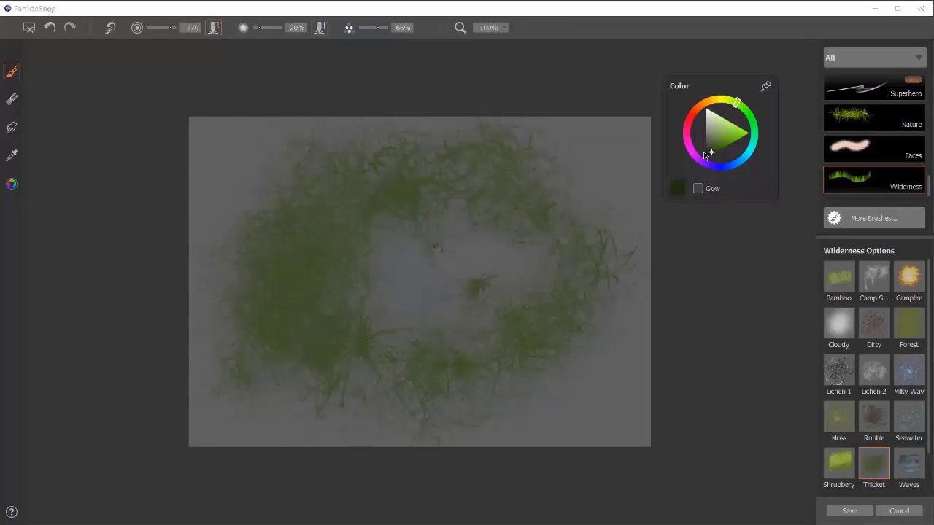
mouse_move(573, 354)
left_mouse_down()
mouse_move(350, 361)
mouse_move(321, 321)
mouse_move(263, 343)
left_mouse_up()
left_click_drag(285, 212, 332, 216)
mouse_move(466, 244)
left_mouse_down()
mouse_move(591, 263)
mouse_move(485, 365)
left_mouse_up()
mouse_move(593, 327)
left_mouse_down()
mouse_move(577, 354)
mouse_move(565, 336)
left_mouse_up()
mouse_move(527, 208)
left_mouse_down()
mouse_move(540, 139)
mouse_move(420, 204)
mouse_move(321, 172)
mouse_move(241, 292)
mouse_move(258, 257)
left_mouse_up()
- Add light-green highlight strands over the left, upper-right and bottom of the ring
left_click(717, 133)
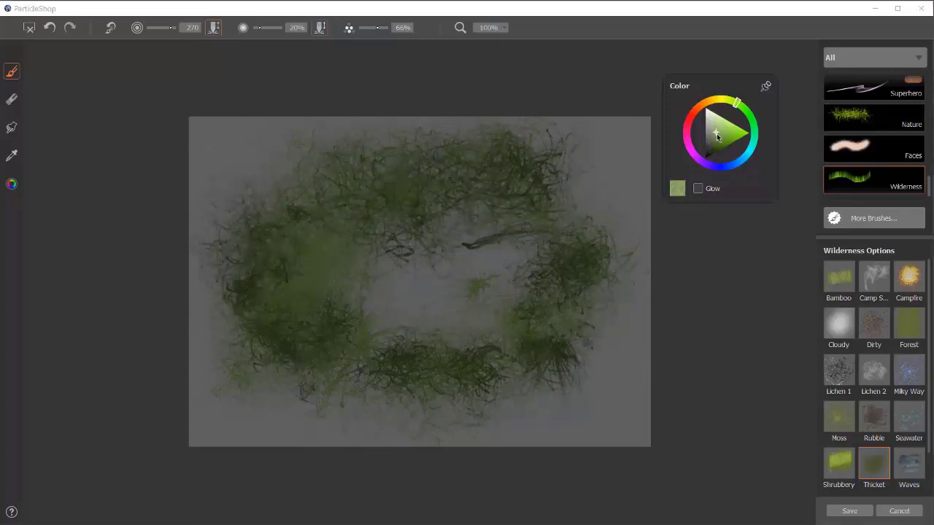
mouse_move(519, 277)
left_mouse_down()
mouse_move(551, 248)
mouse_move(562, 192)
mouse_move(497, 168)
left_mouse_up()
mouse_move(356, 241)
left_mouse_down()
mouse_move(343, 240)
mouse_move(281, 295)
left_mouse_up()
left_click_drag(274, 356, 467, 343)
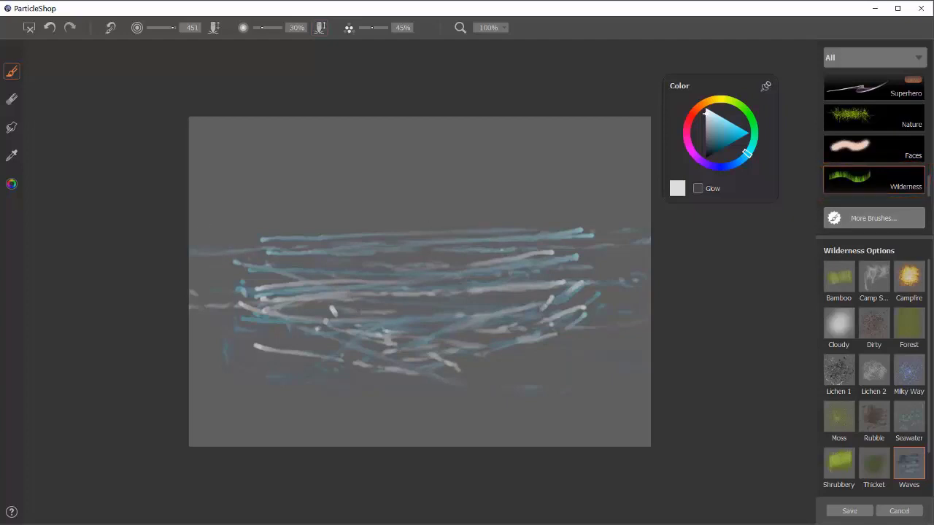
- Revert and confirm to clear the blue and white Waves strokes, leaving a blank grey canvas
left_click(30, 29)
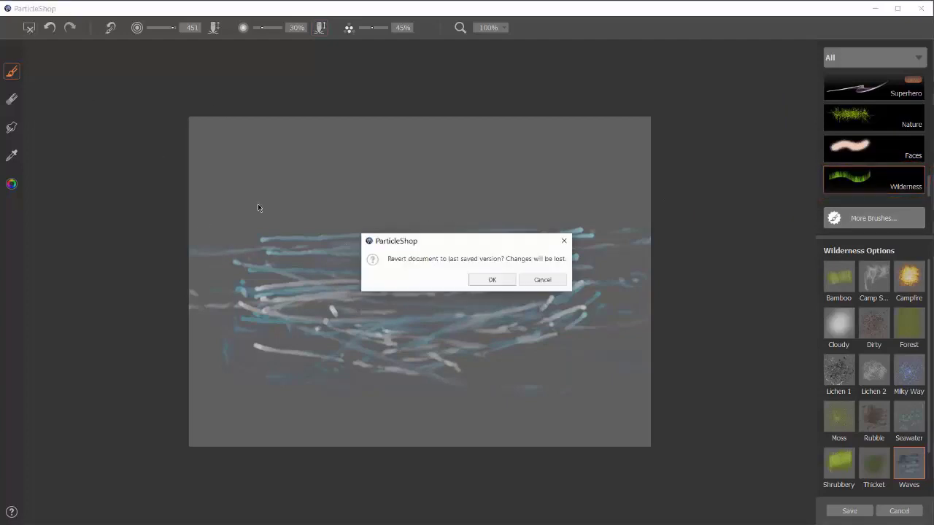
left_click(486, 281)
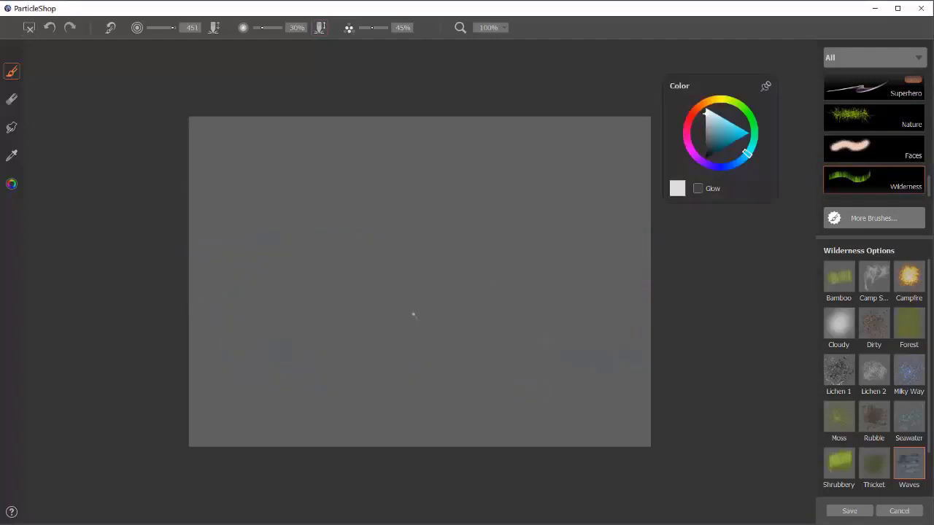